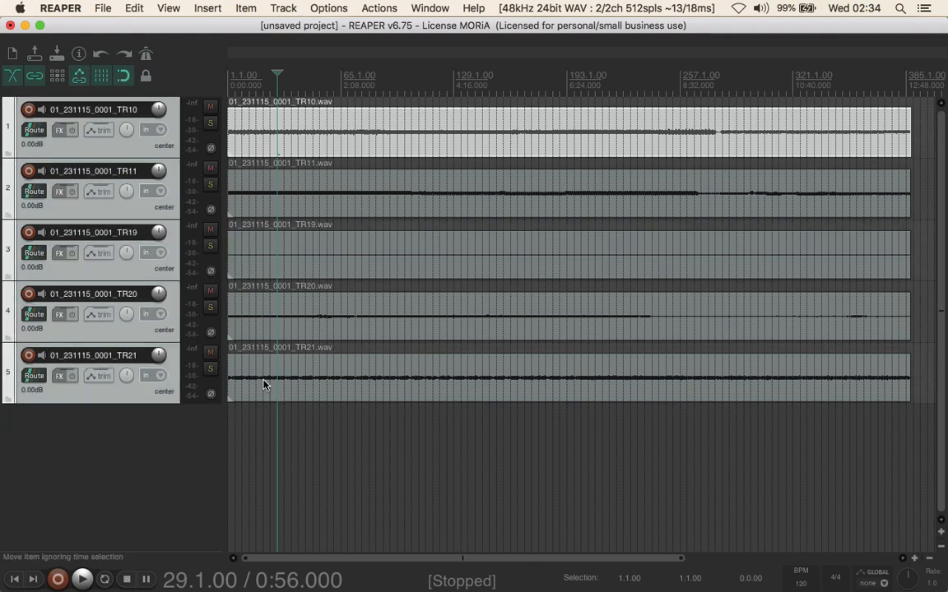
Step: Normalize all five media items separately to a peak of -3.00 dB
click(264, 384)
key(super+a)
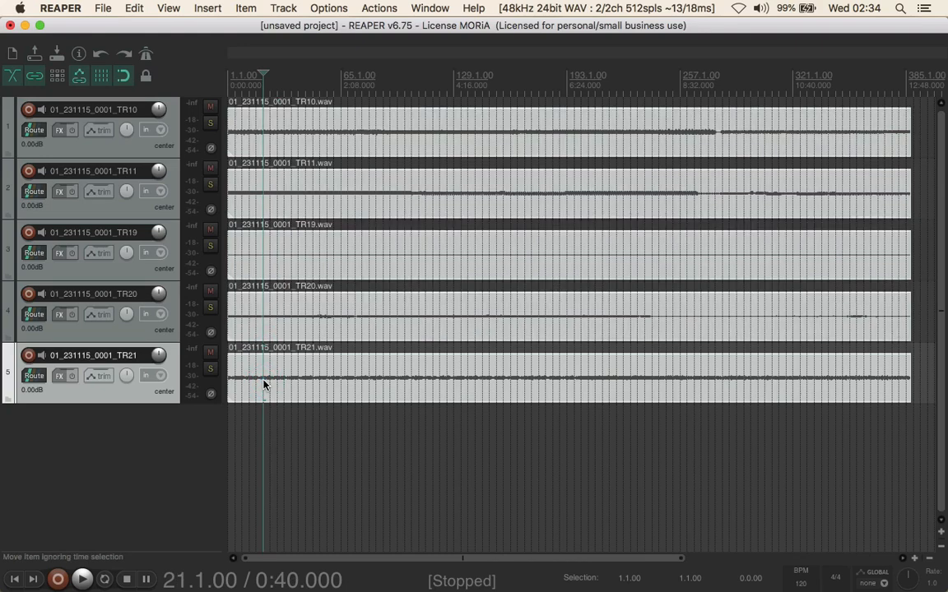
click(245, 9)
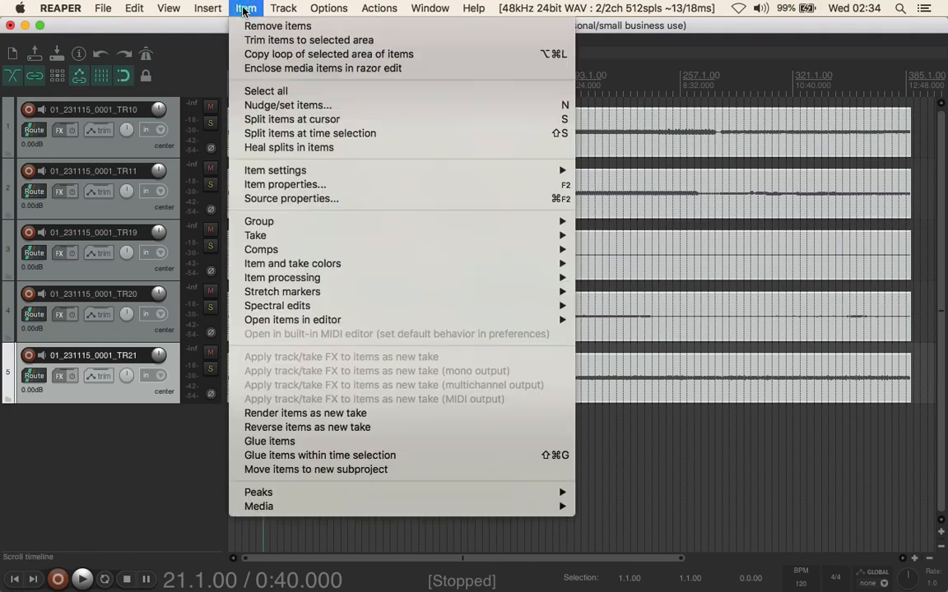
click(260, 187)
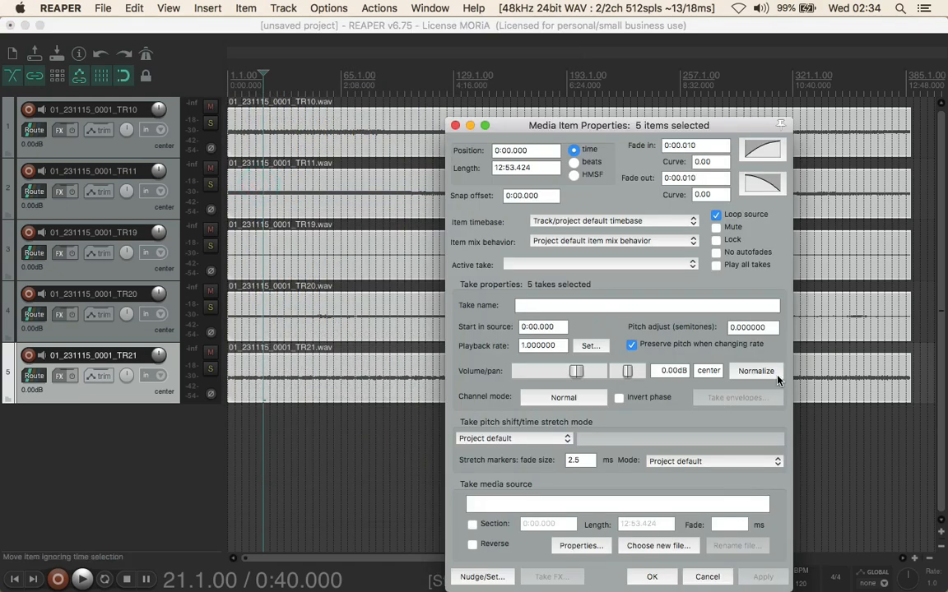
click(773, 374)
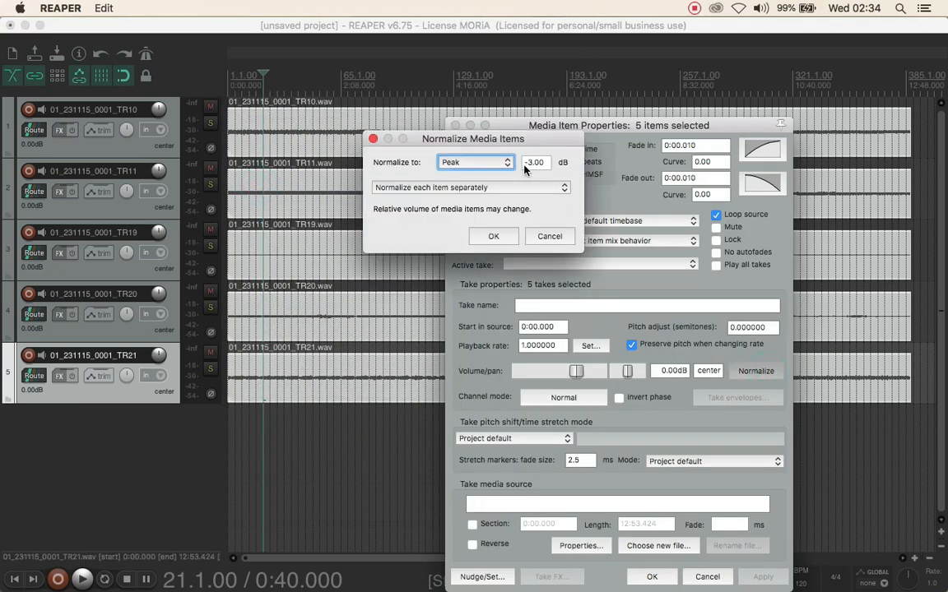
click(493, 237)
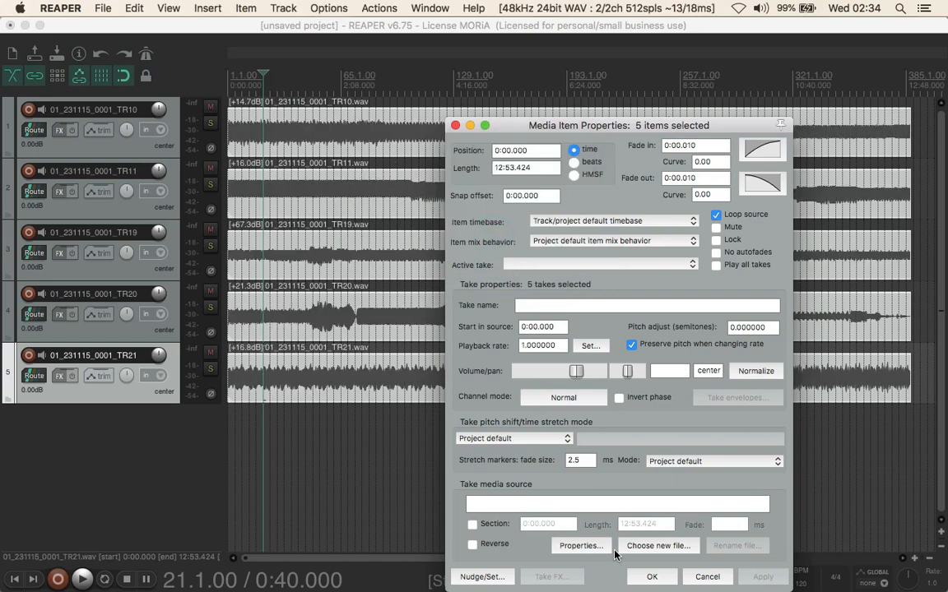
click(650, 577)
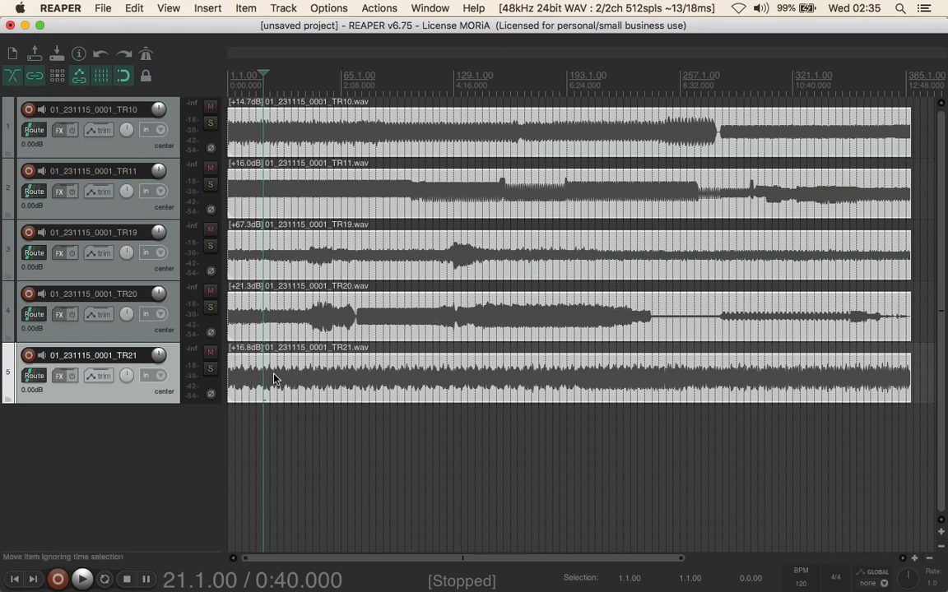
Step: Remove track 5 (01_231115_0001_TR21) from the project
click(566, 380)
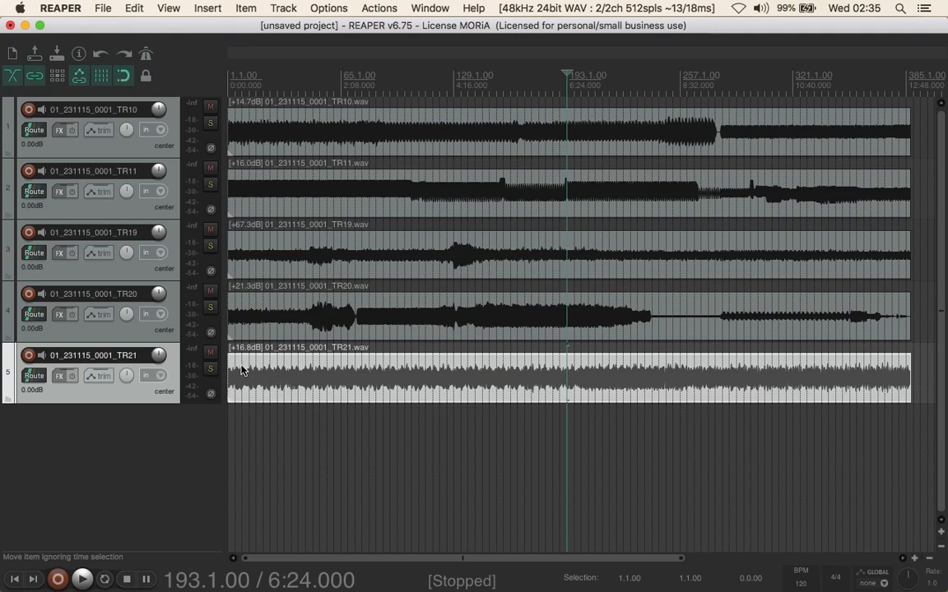
right_click(169, 362)
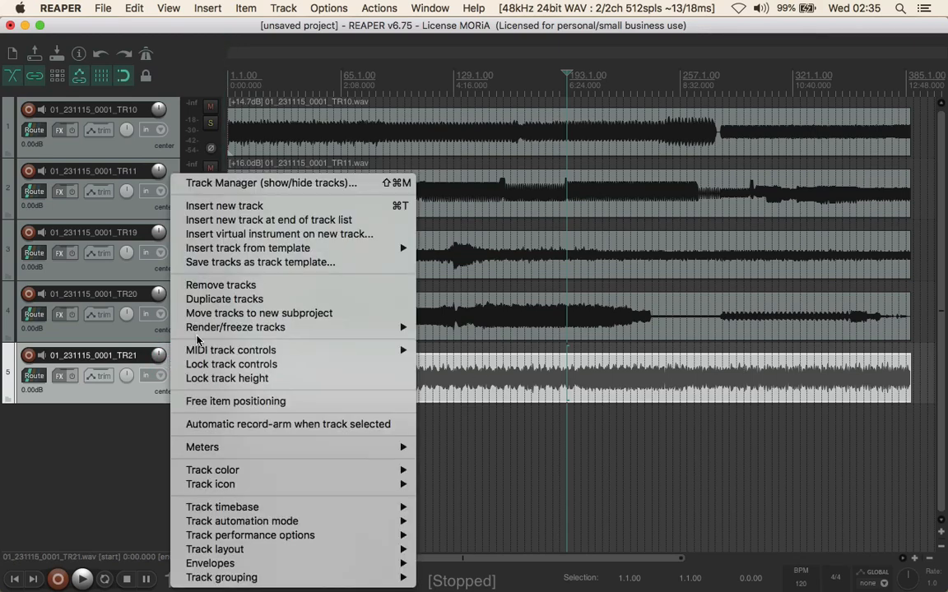
click(227, 287)
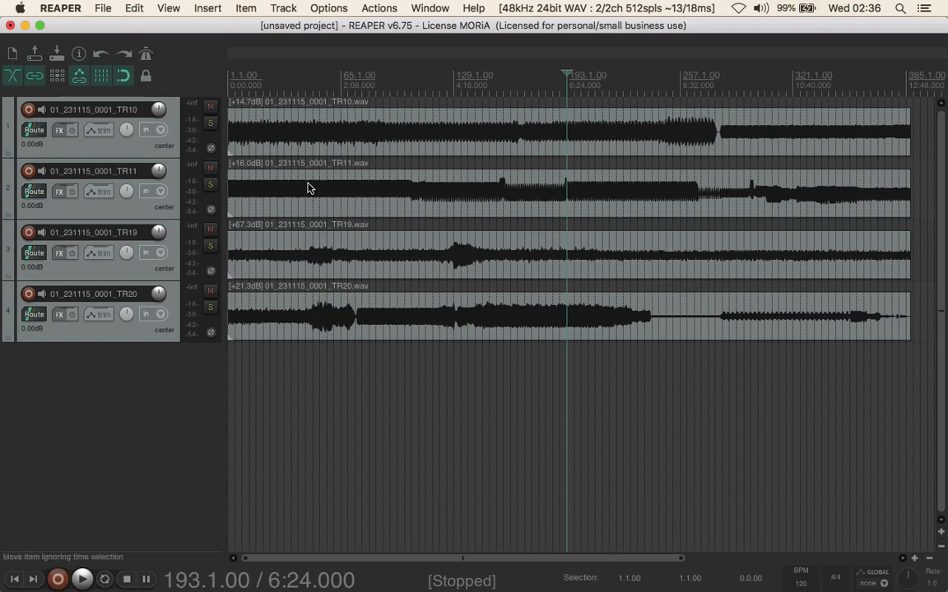
Step: Select the items on all four remaining tracks and turn off snapping
click(275, 143)
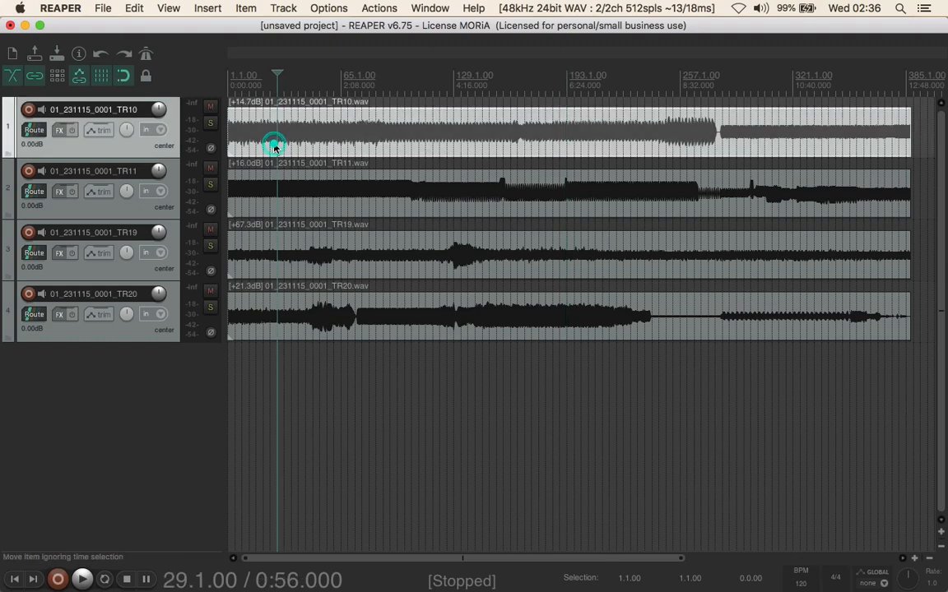
shift+click(277, 314)
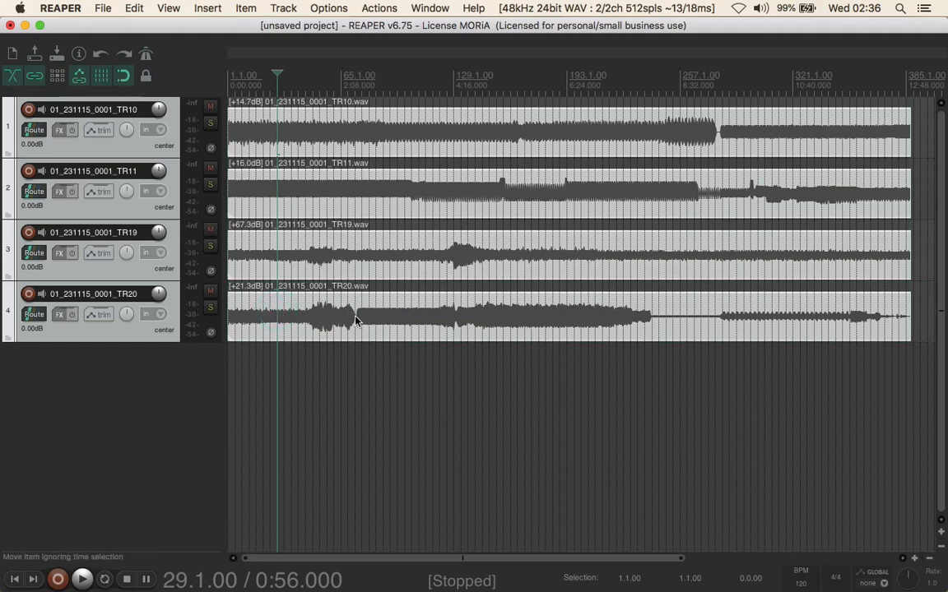
click(123, 76)
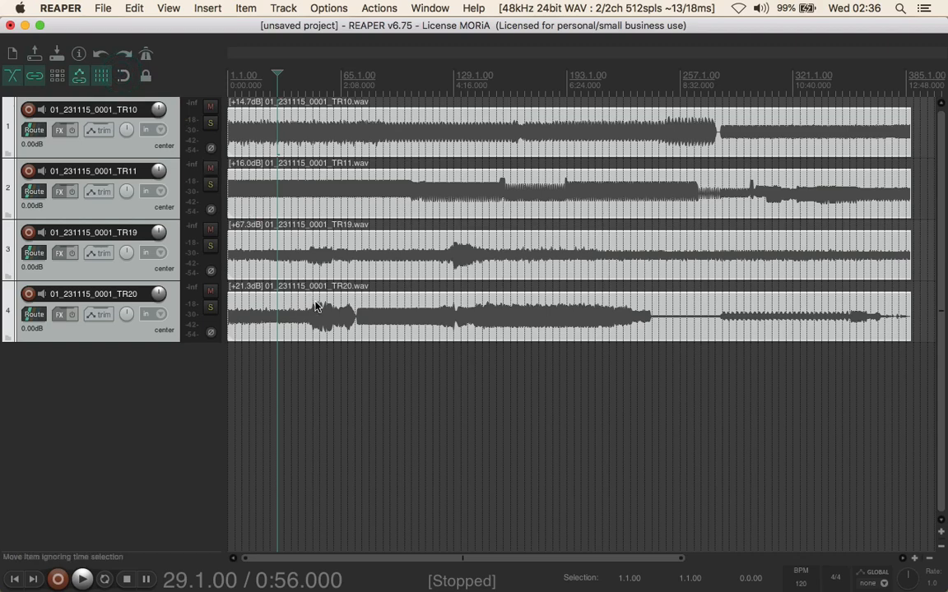
Step: Split the TR20 item by hand at its level changes, at about 2:27, 4:18, 8:01 and 9:16
click(356, 323)
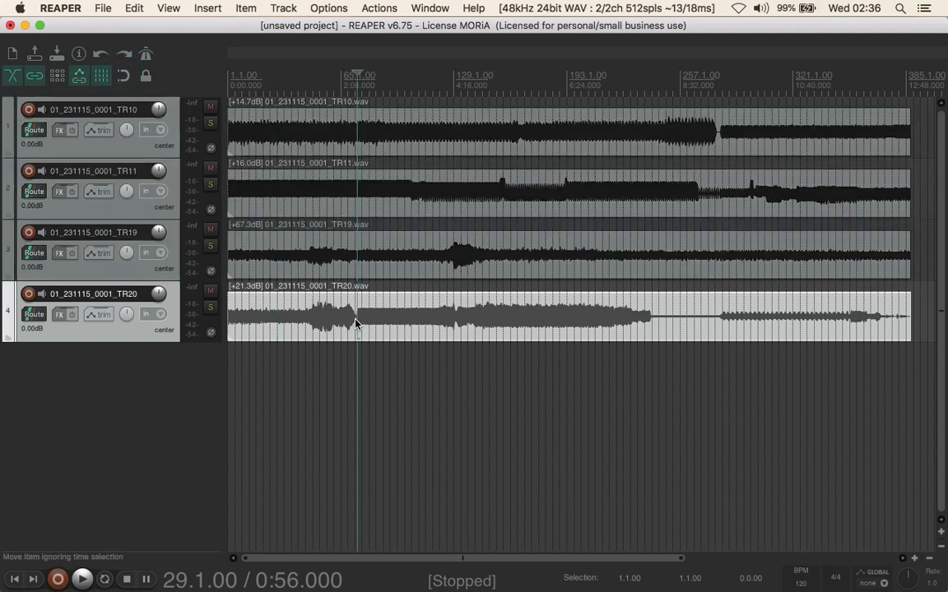
key(s)
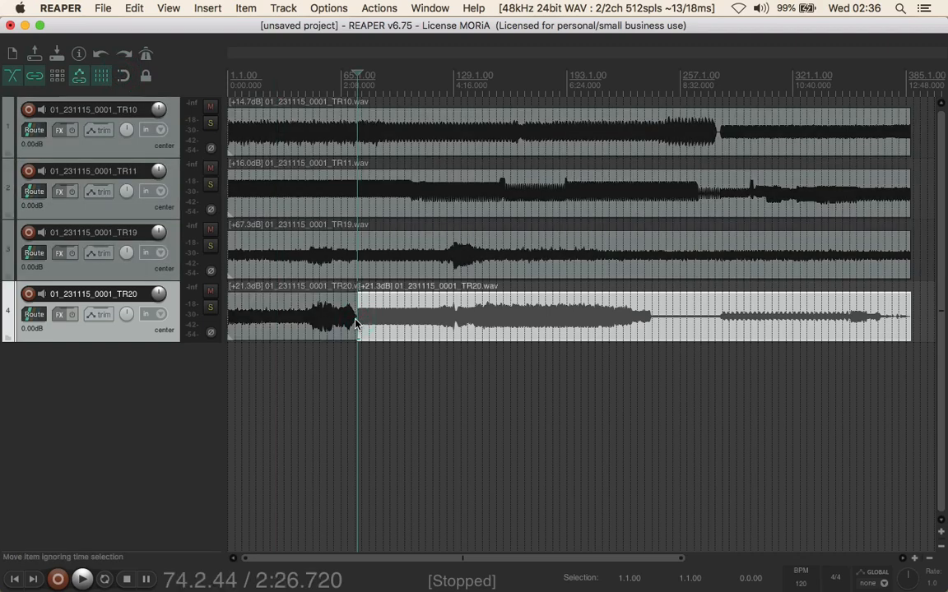
click(456, 328)
key(s)
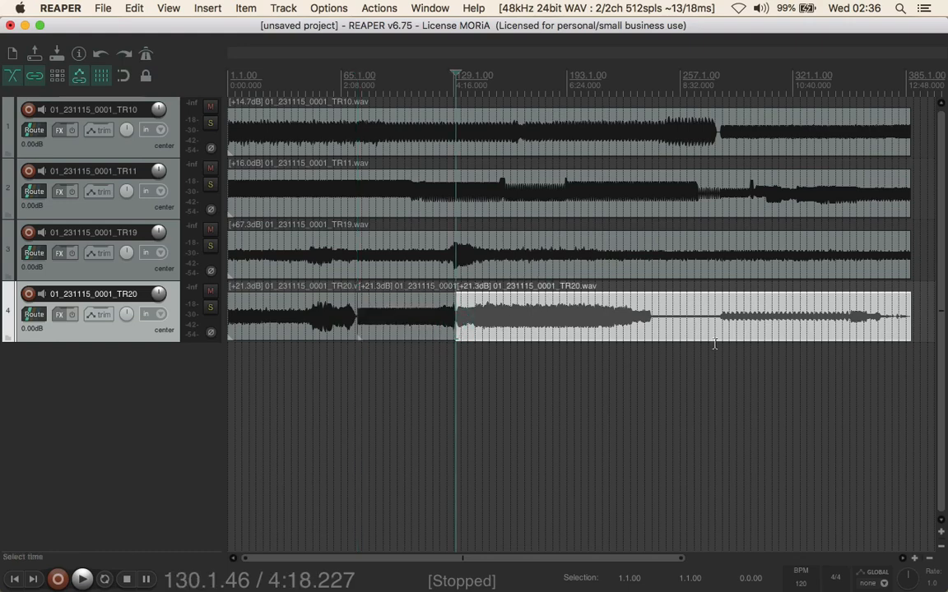
click(653, 323)
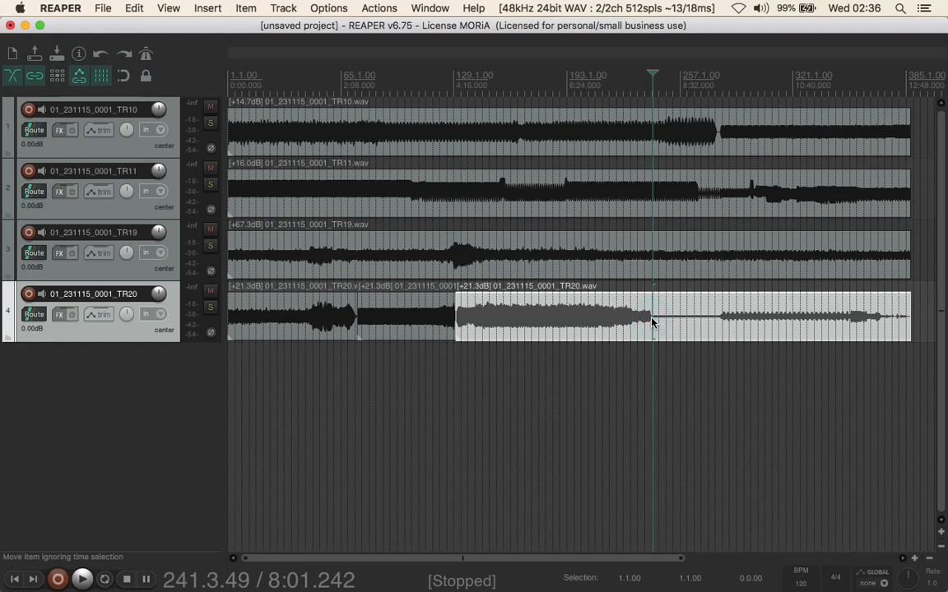
key(s)
click(718, 320)
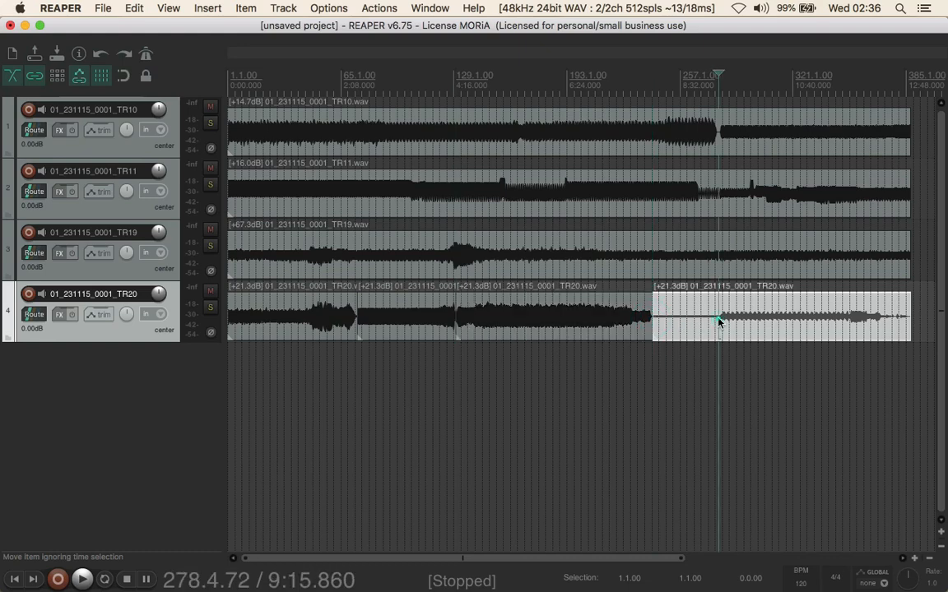
key(s)
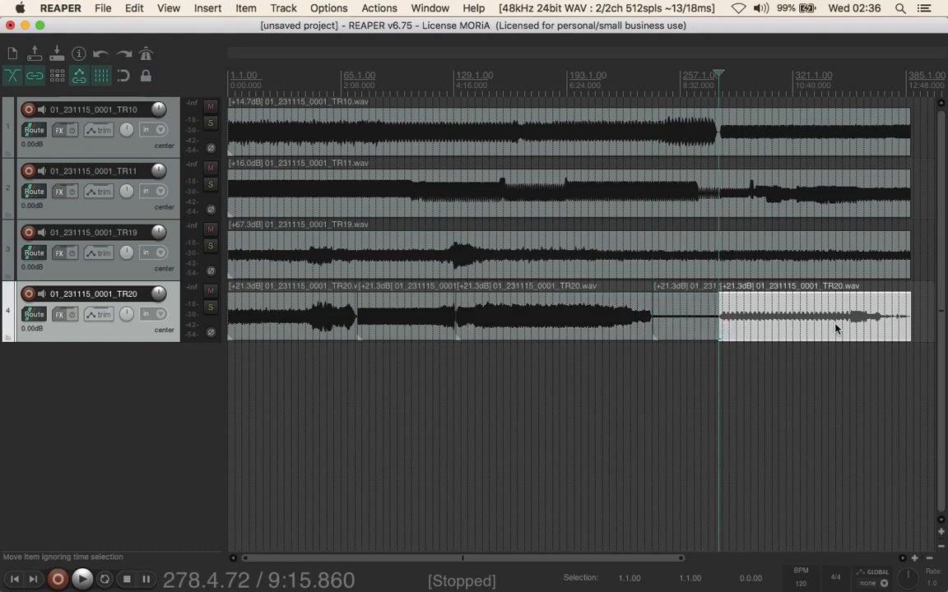
Step: Split the TR11 item at about 9:18.7, just before the sound resumes on the other tracks
scroll(815, 331, up, 1)
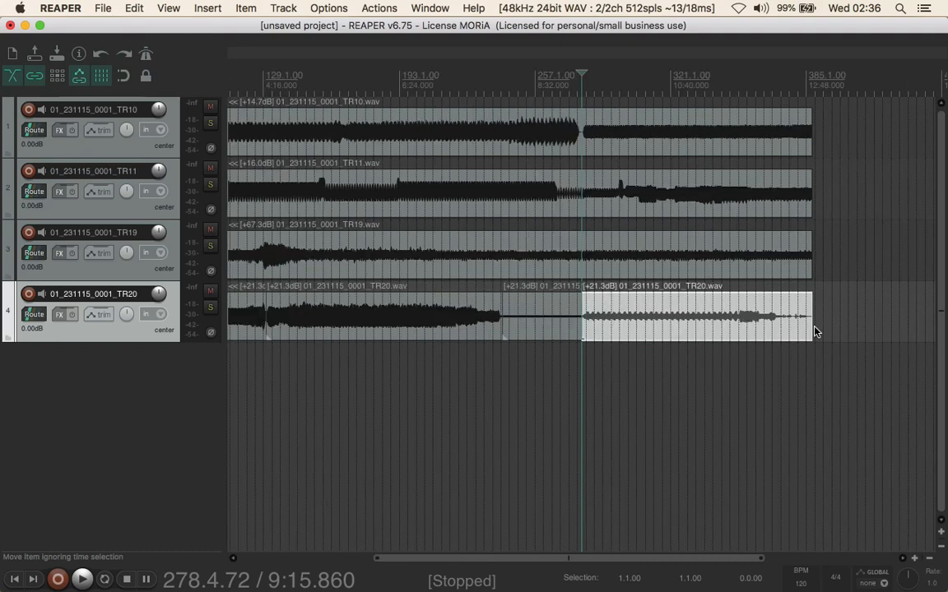
scroll(815, 332, up, 10)
scroll(815, 330, up, 4)
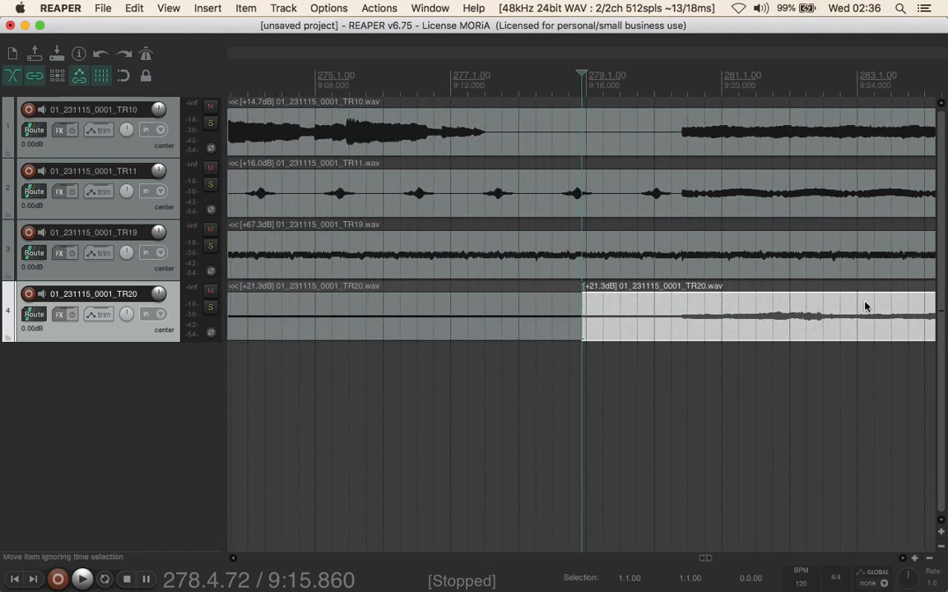
click(677, 196)
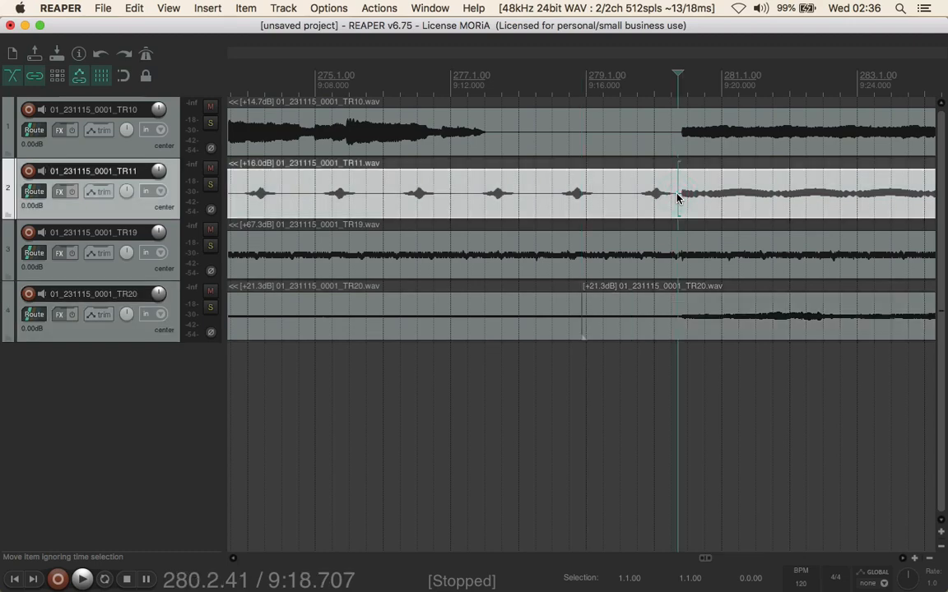
key(s)
scroll(677, 196, down, 8)
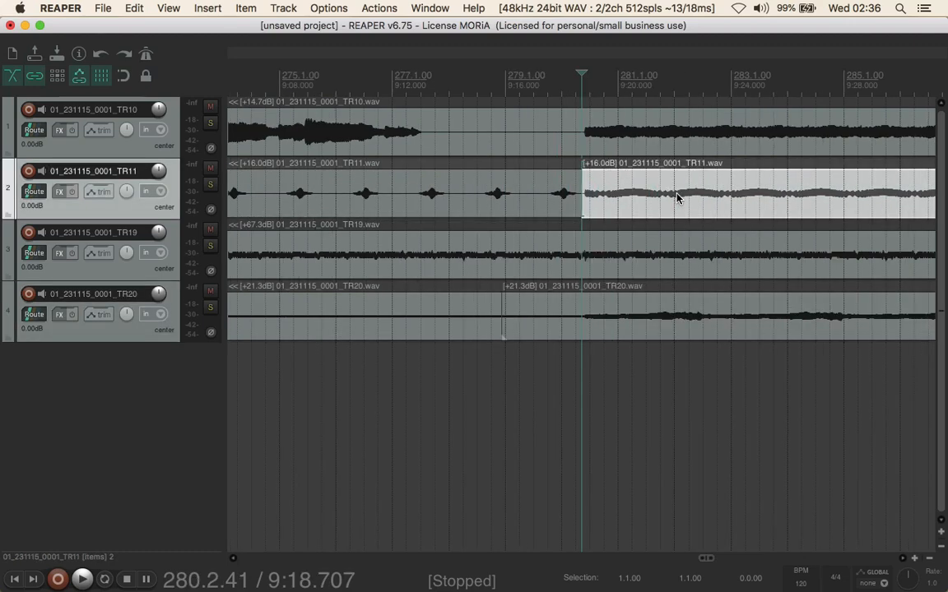
scroll(678, 197, down, 4)
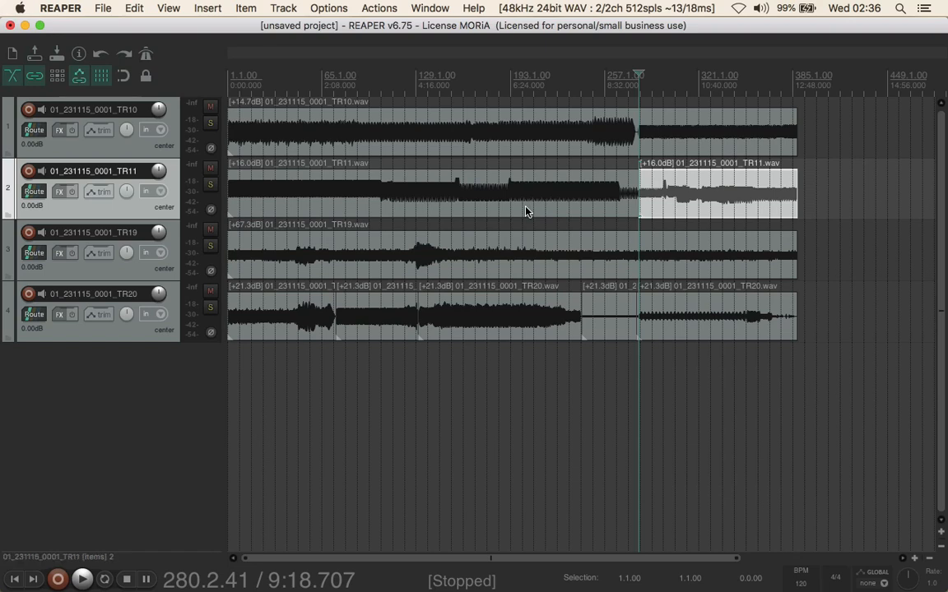
Step: Undo all the manual splits on the TR11 and TR20 items
key(super+z)
key(super+z)
key(super+z)
key(super+z)
key(super+z)
key(super+z)
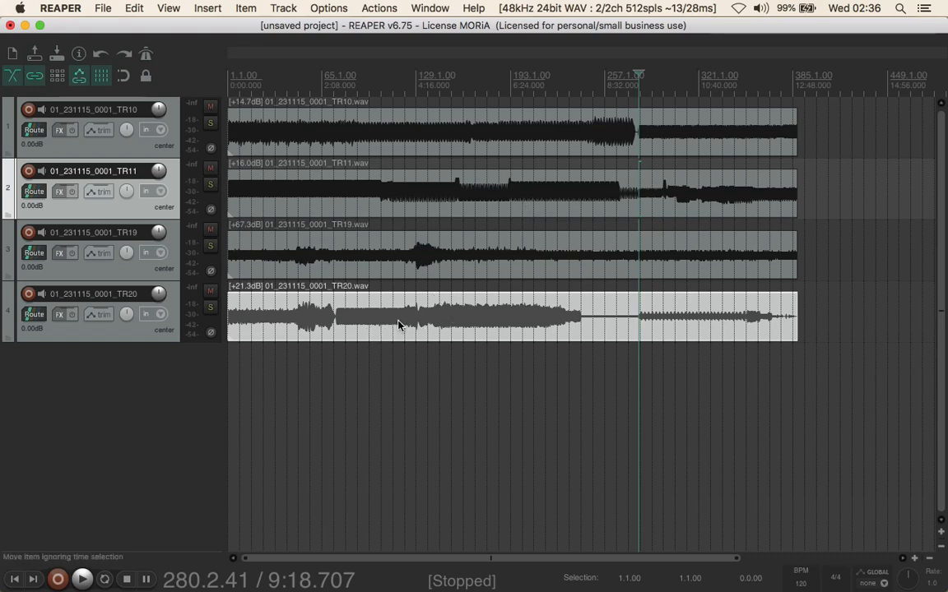
Step: Dynamically split the TR20 item at transients and gate openings, with a 5000 ms minimum slice length and a -24.0 dB threshold
click(167, 311)
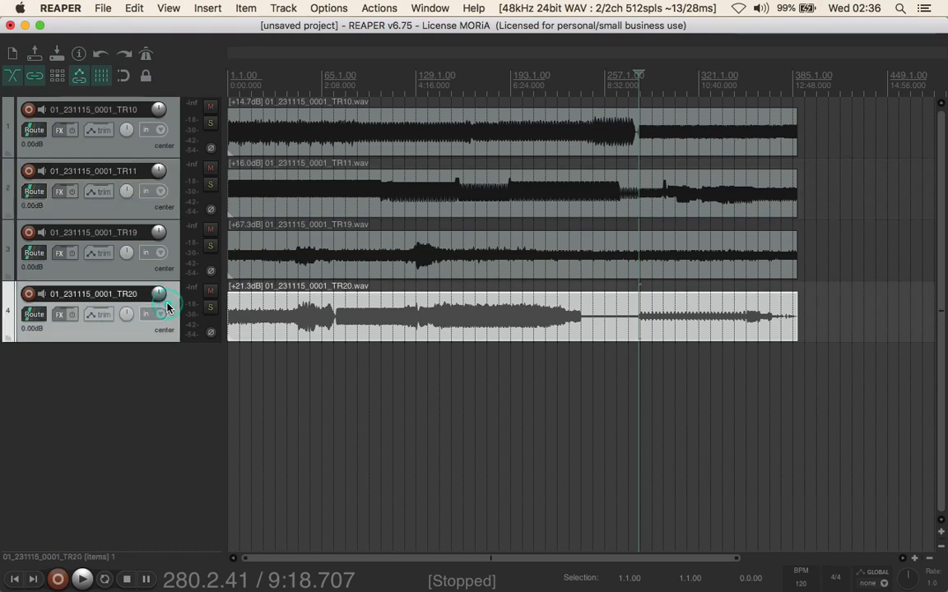
click(337, 319)
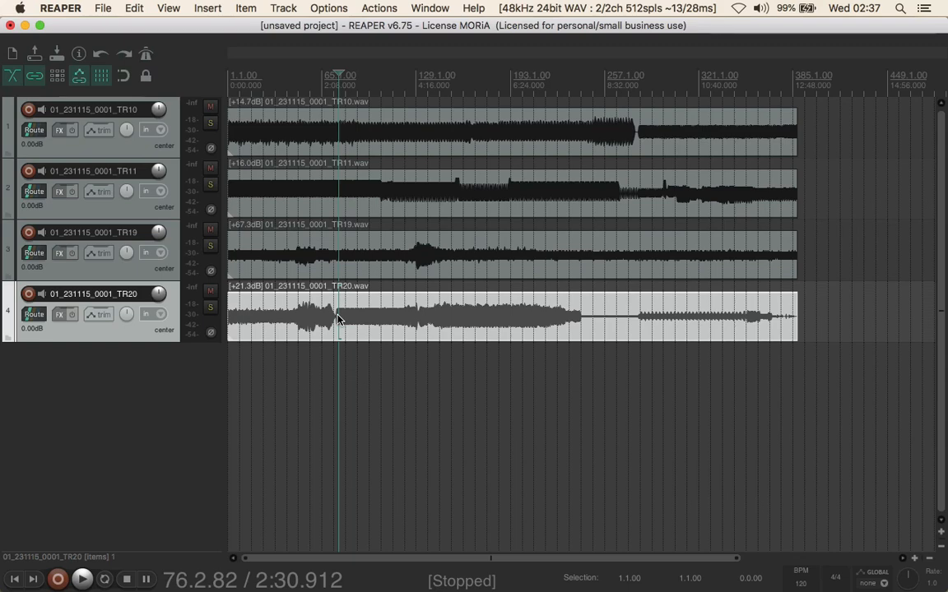
key(d)
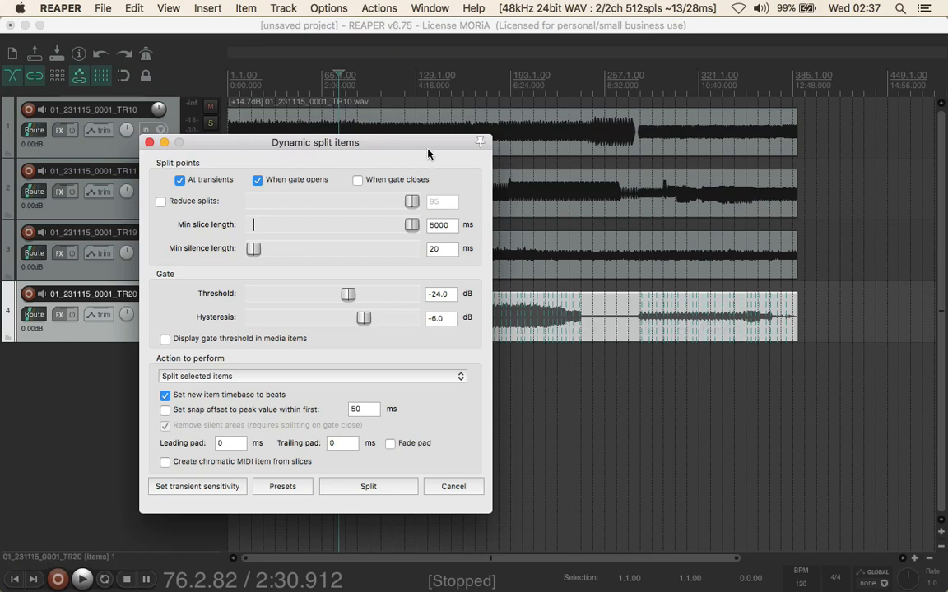
drag(428, 144, 472, 364)
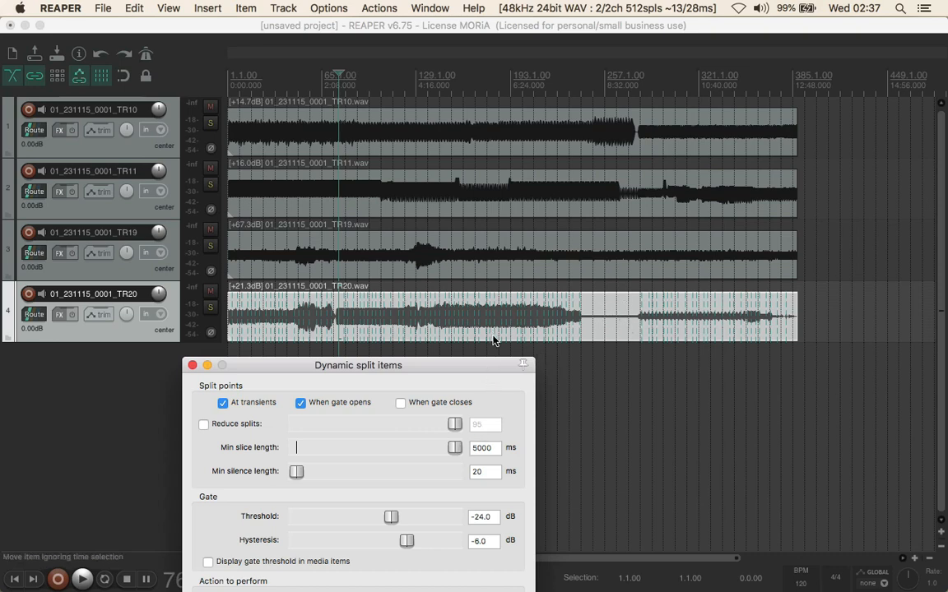
drag(467, 370, 467, 145)
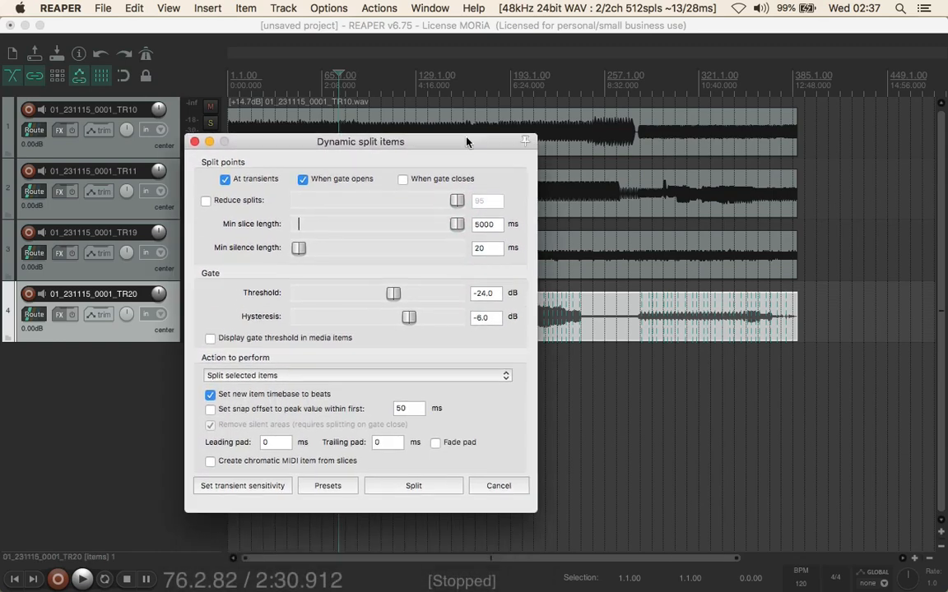
click(413, 485)
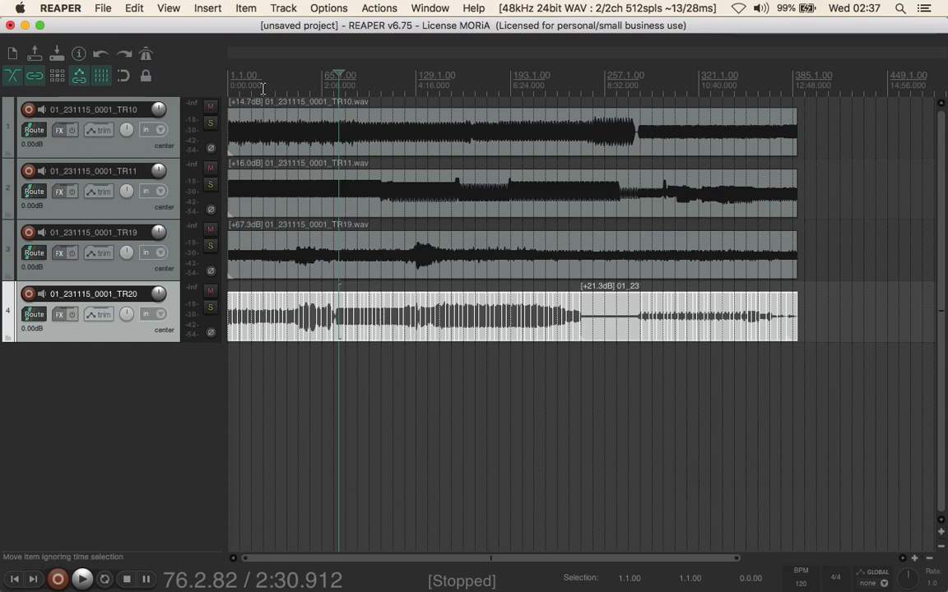
Step: Normalize each TR20 slice separately to a peak of -3.00 dB
click(245, 10)
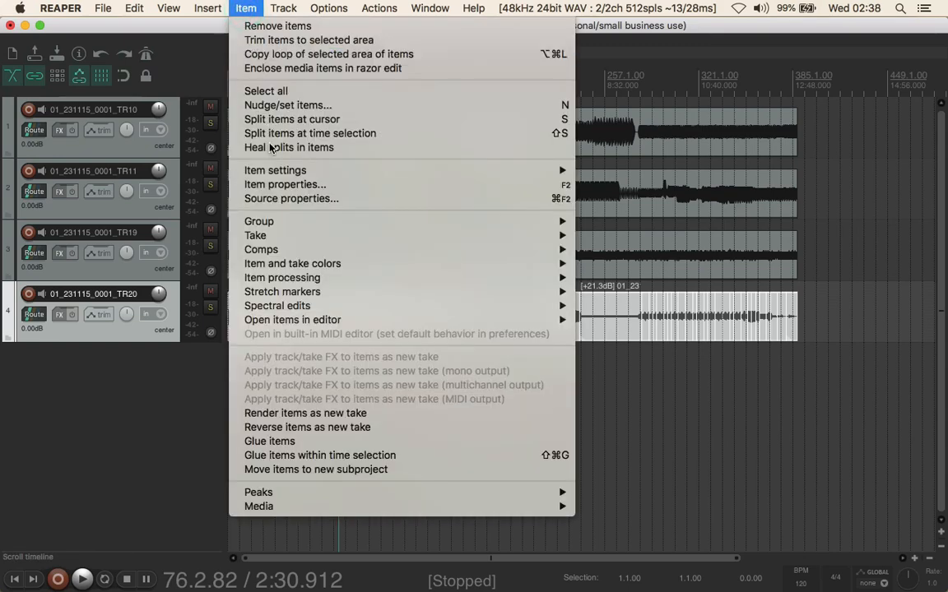
click(265, 184)
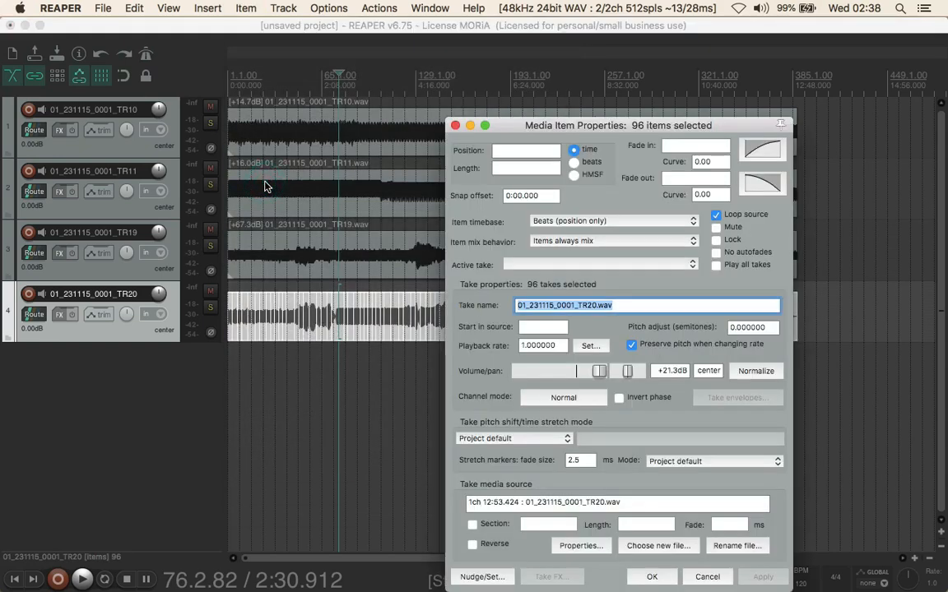
click(740, 375)
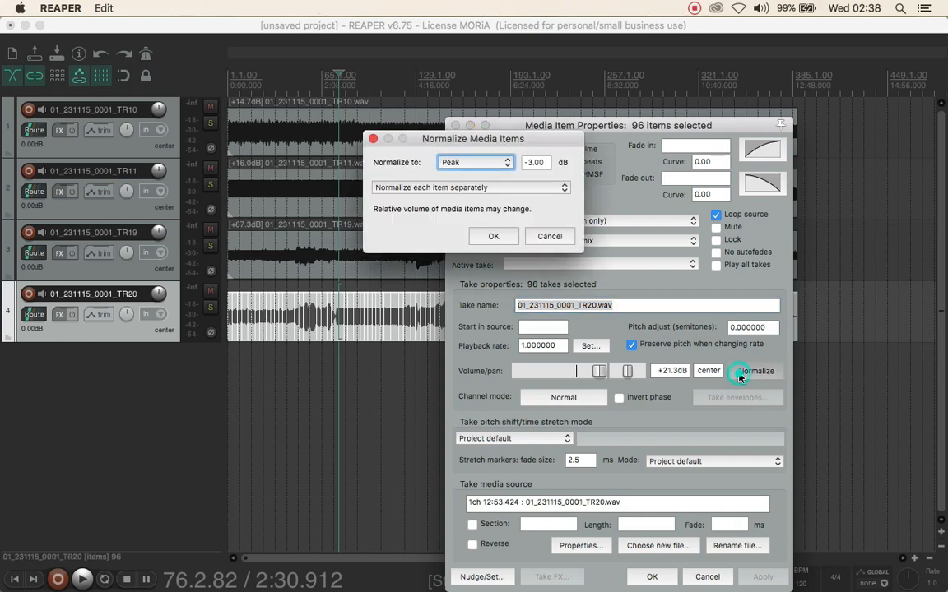
click(487, 238)
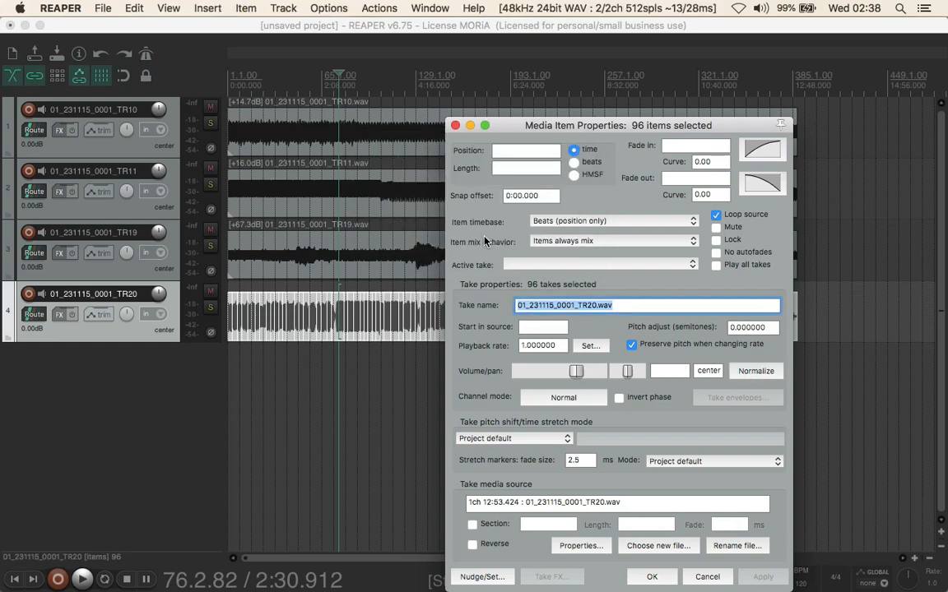
click(643, 580)
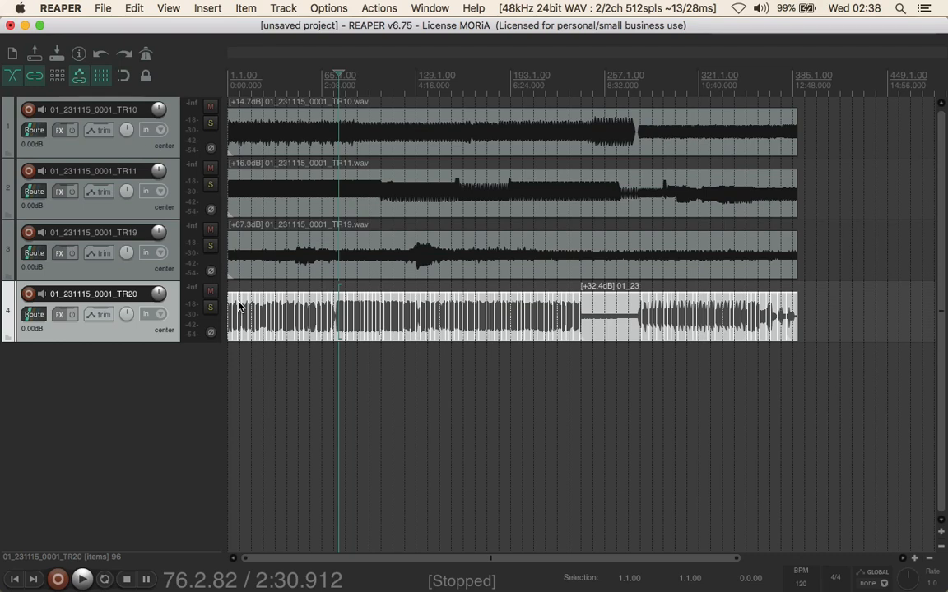
Step: Split the long quiet TR20 slice at about 9:18.840, exactly where the loud sound resumes
click(602, 319)
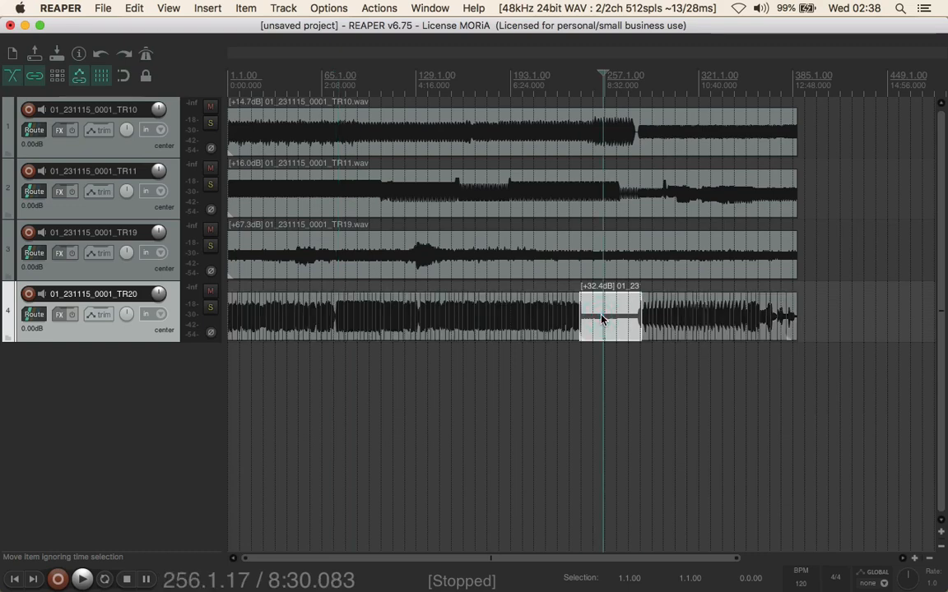
scroll(602, 319, up, 1)
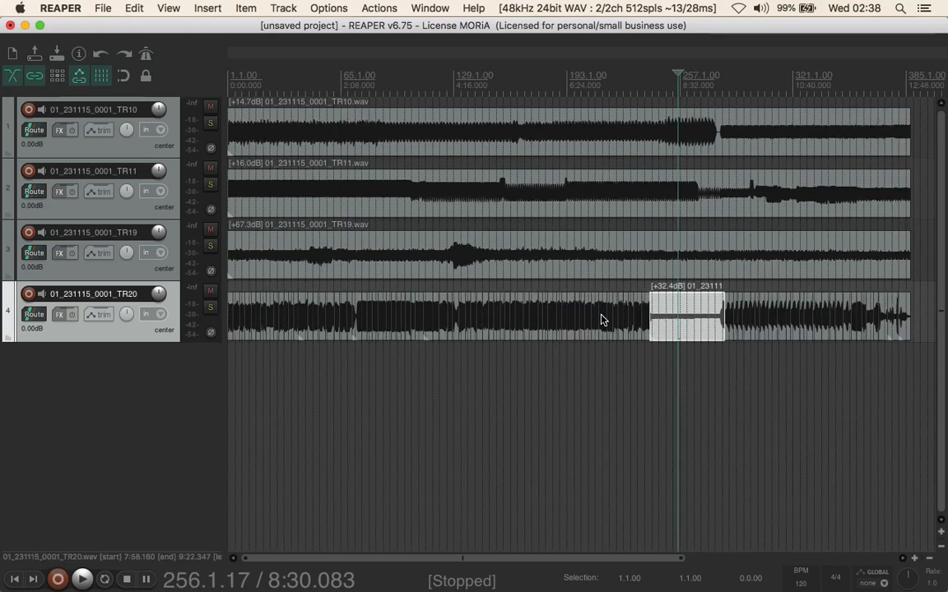
scroll(602, 319, up, 6)
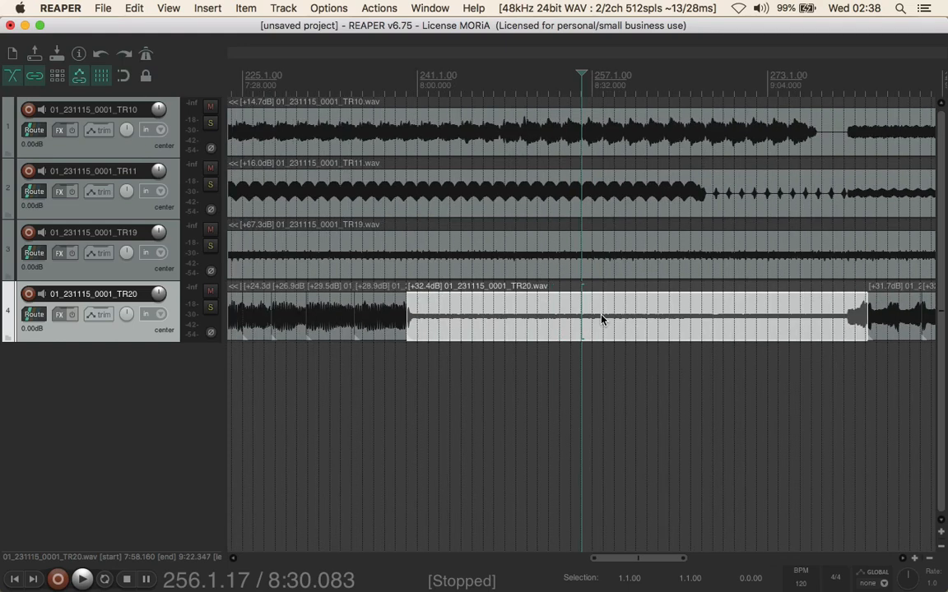
scroll(602, 319, up, 1)
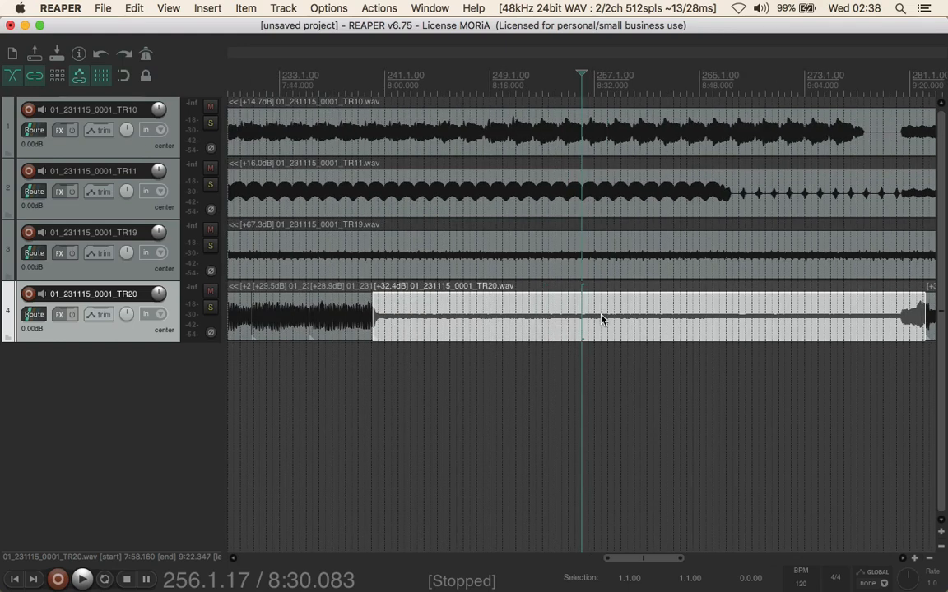
click(901, 324)
scroll(901, 323, up, 1)
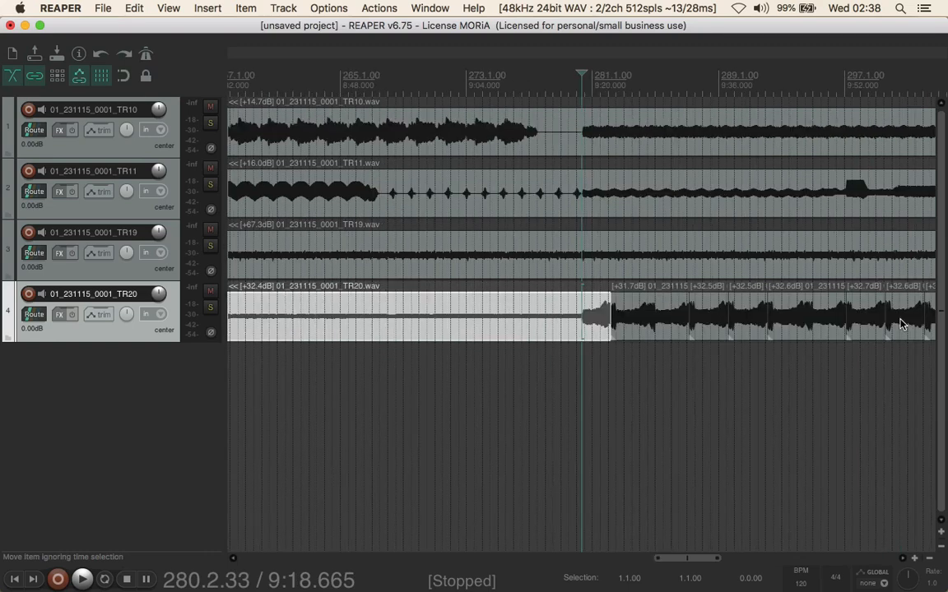
scroll(901, 323, up, 5)
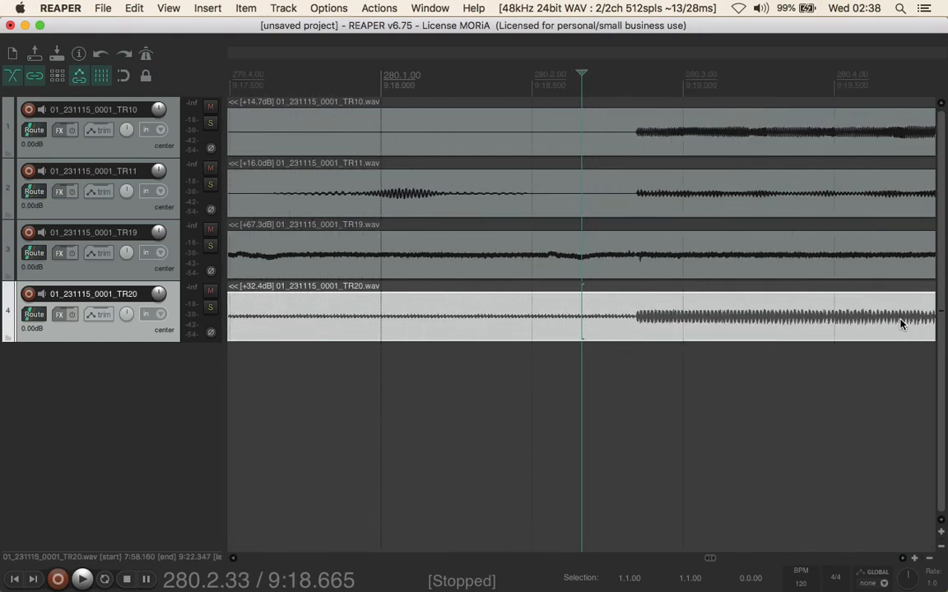
click(633, 326)
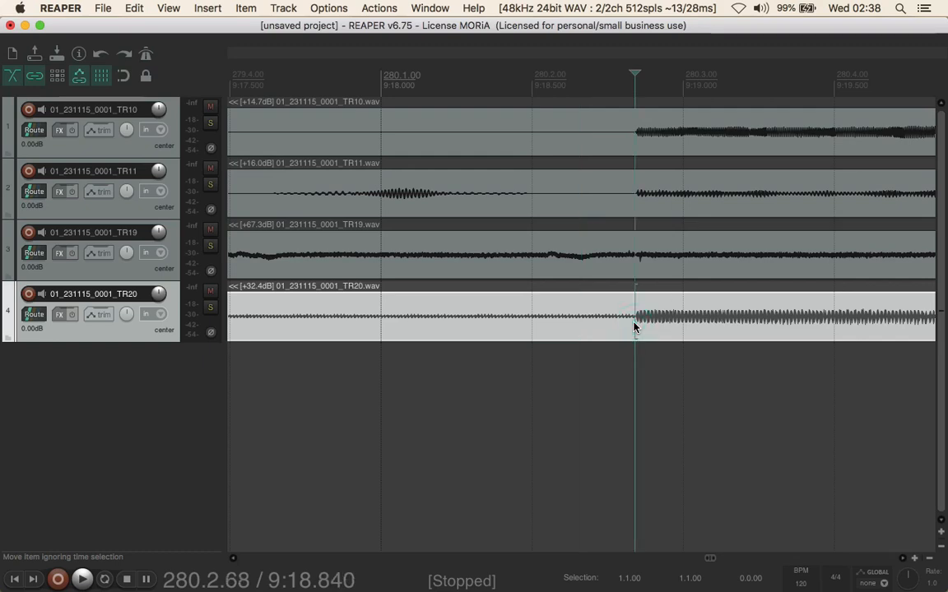
key(s)
Step: Move the boundary at the start of the quiet TR20 slice to about 7:58.962, past the preceding sound's decaying tail
scroll(634, 326, down, 2)
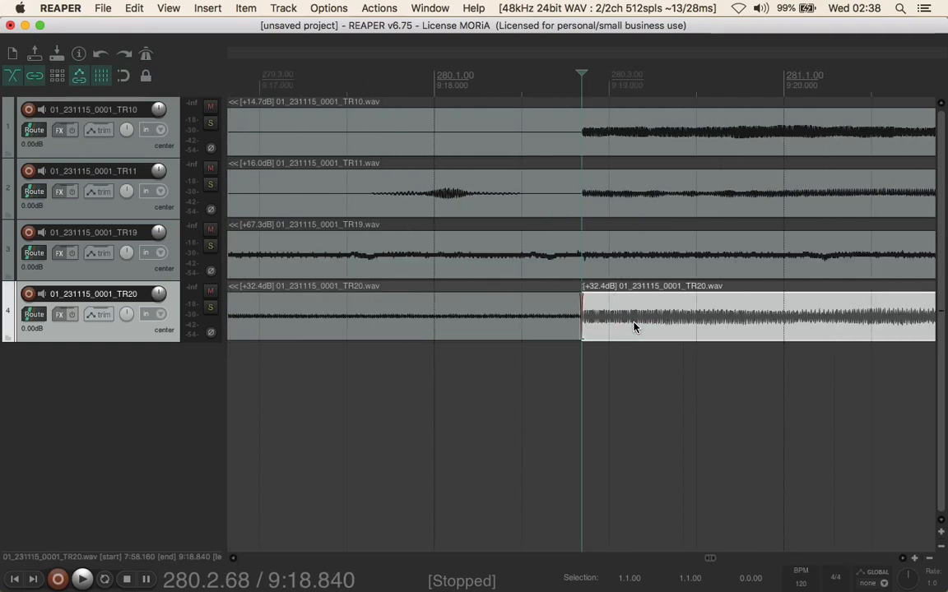
scroll(633, 327, down, 1)
scroll(634, 327, down, 8)
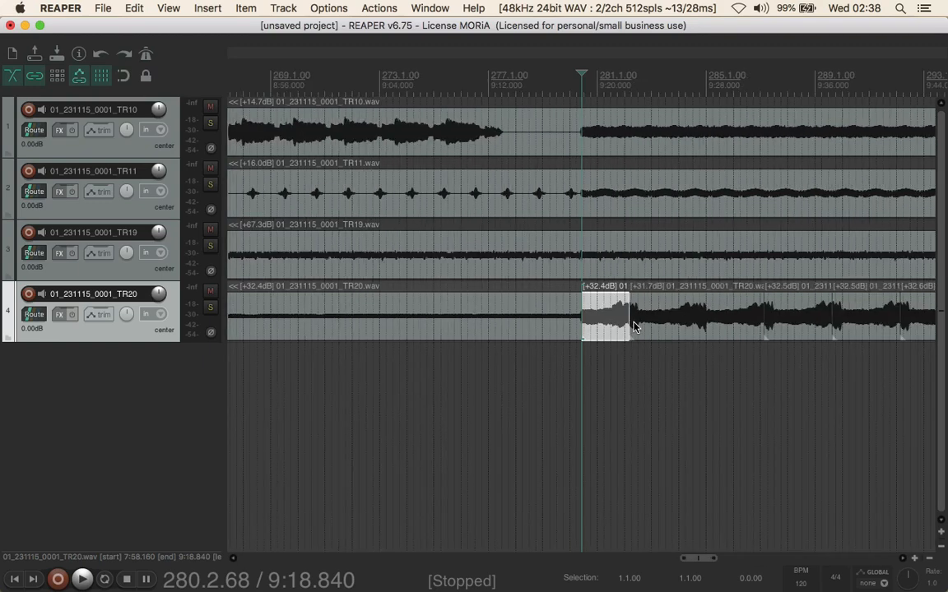
scroll(634, 326, down, 3)
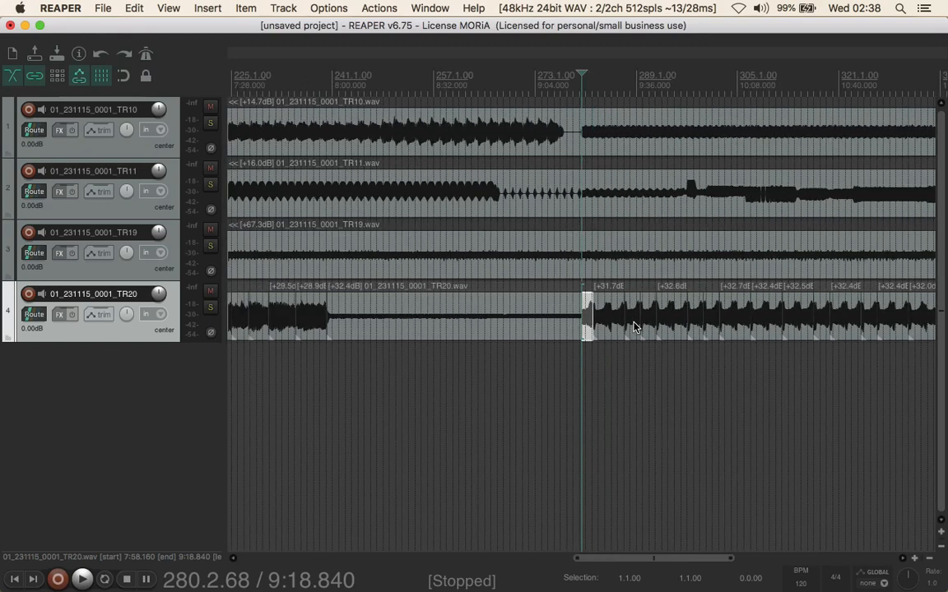
click(328, 327)
scroll(328, 328, up, 6)
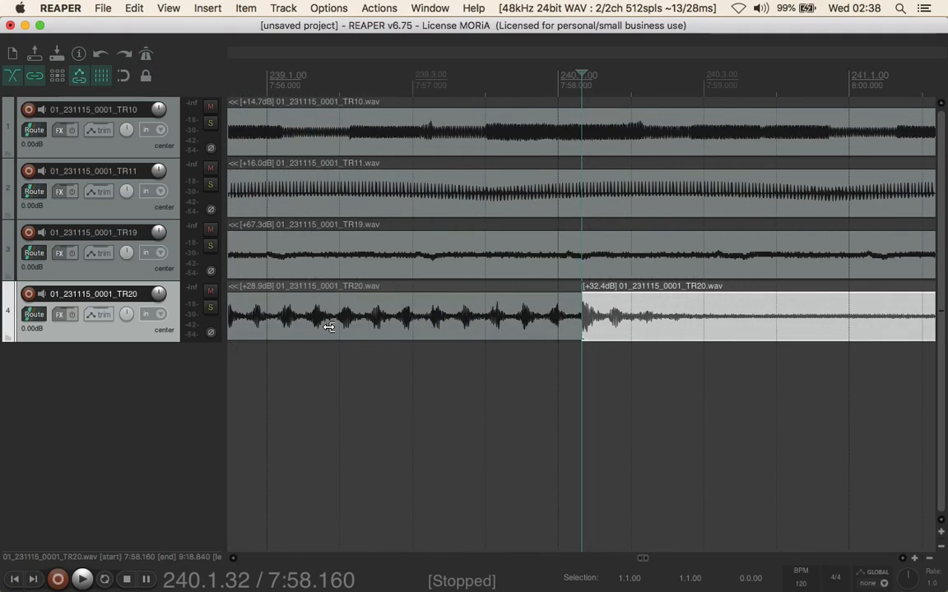
scroll(328, 327, up, 3)
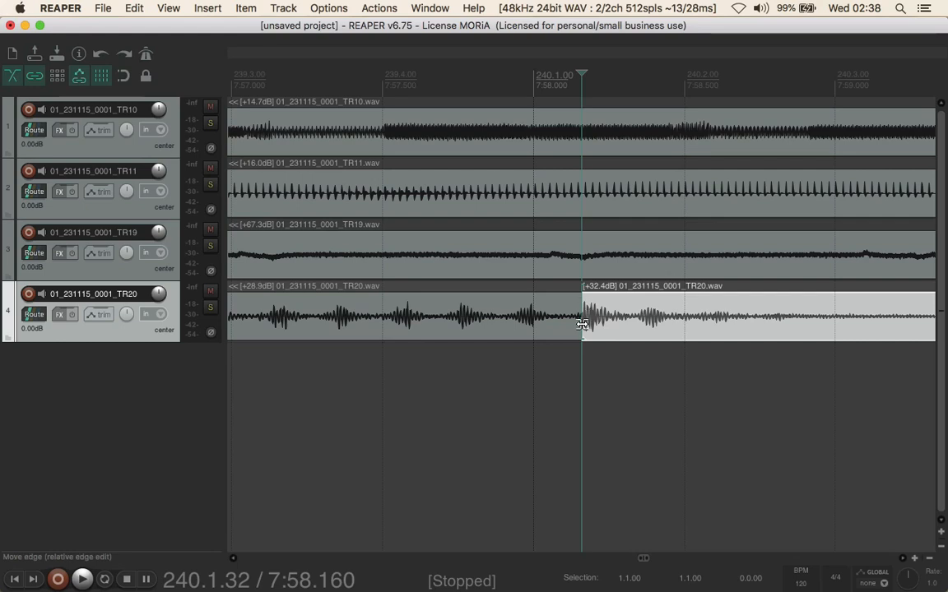
drag(581, 324, 823, 351)
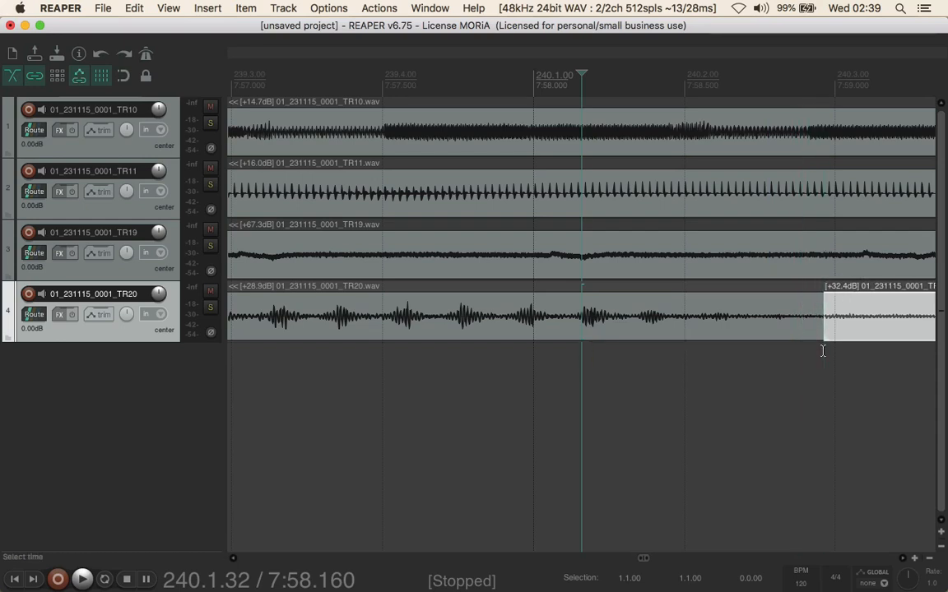
Step: Normalize the quiet TR20 slice starting at 7:58.962 separately to a peak of -3.00 dB
click(840, 323)
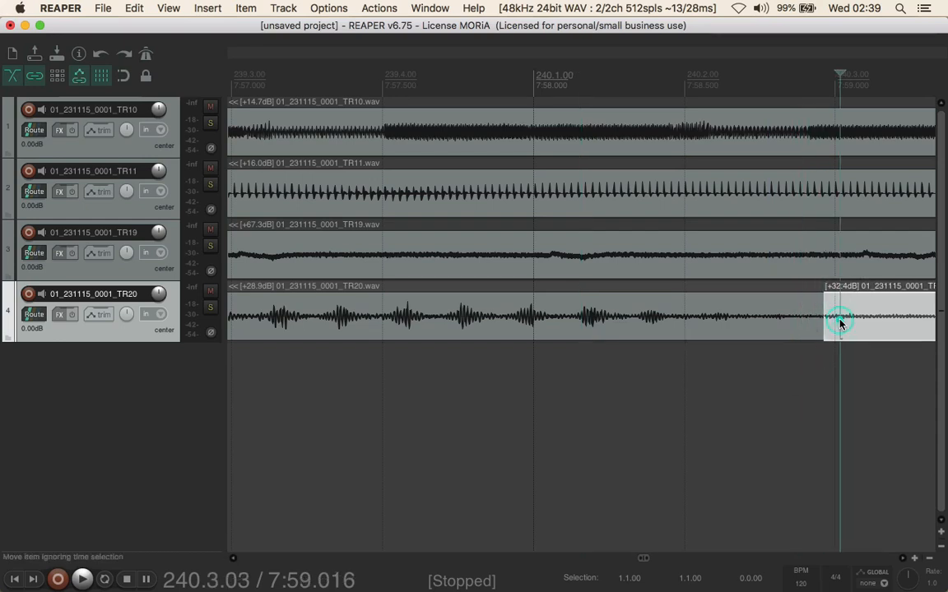
double_click(840, 324)
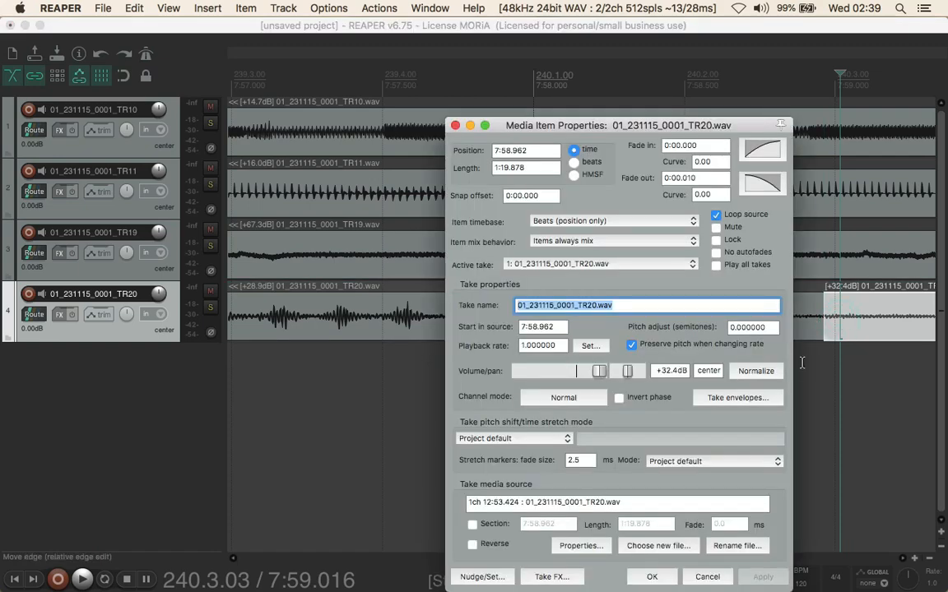
click(762, 371)
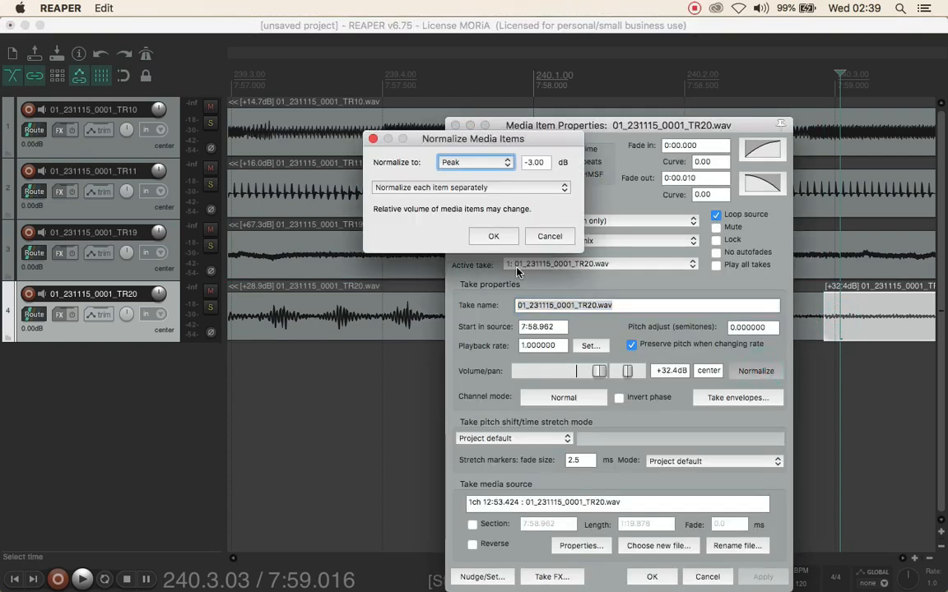
click(488, 237)
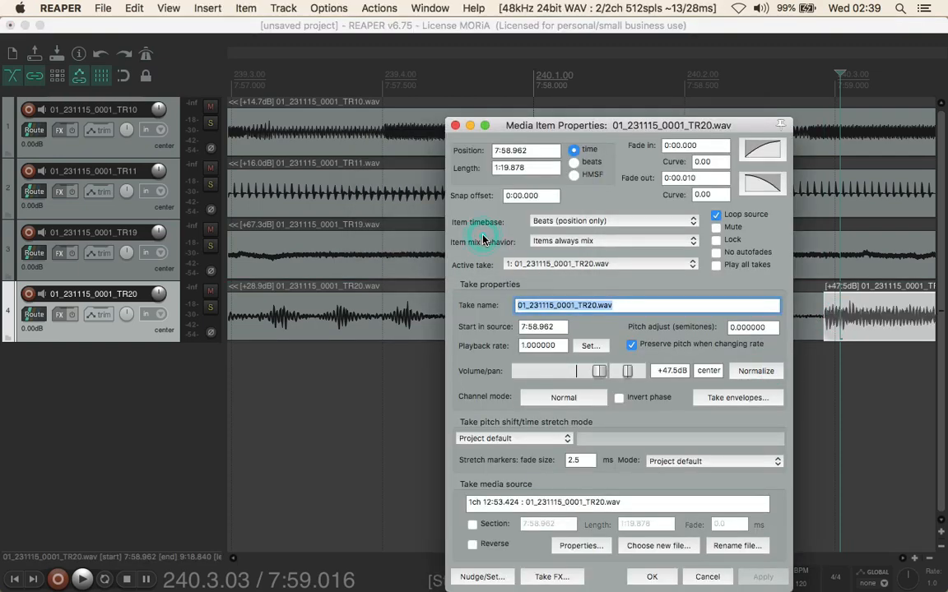
click(646, 577)
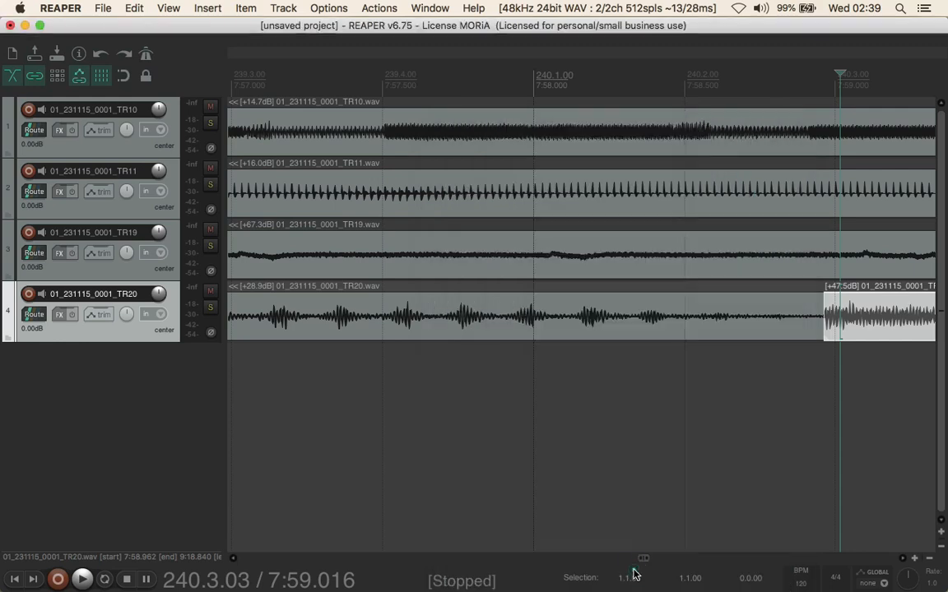
Step: Normalize the TR20 slice just before the quiet one to a peak of -3.00 dB
double_click(581, 325)
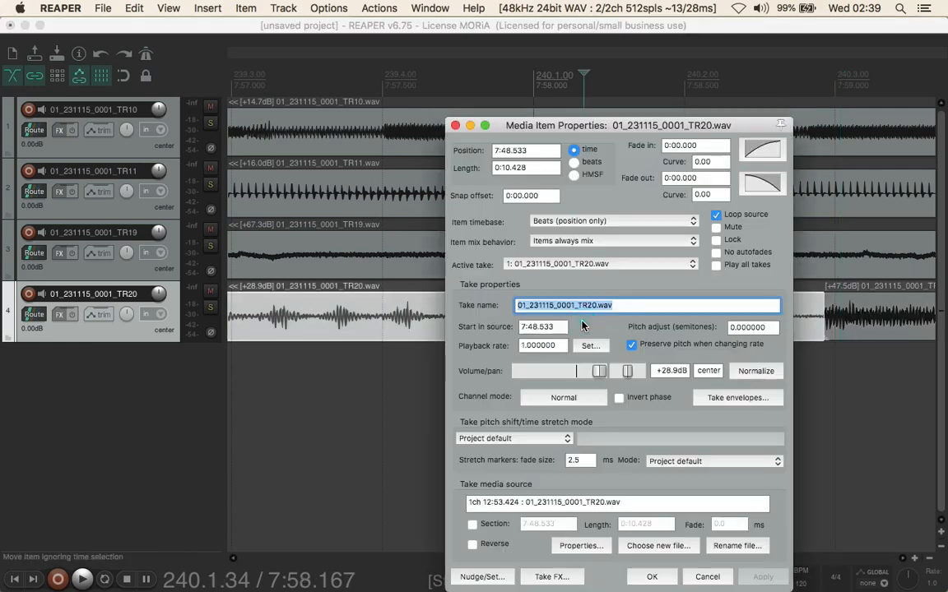
click(754, 371)
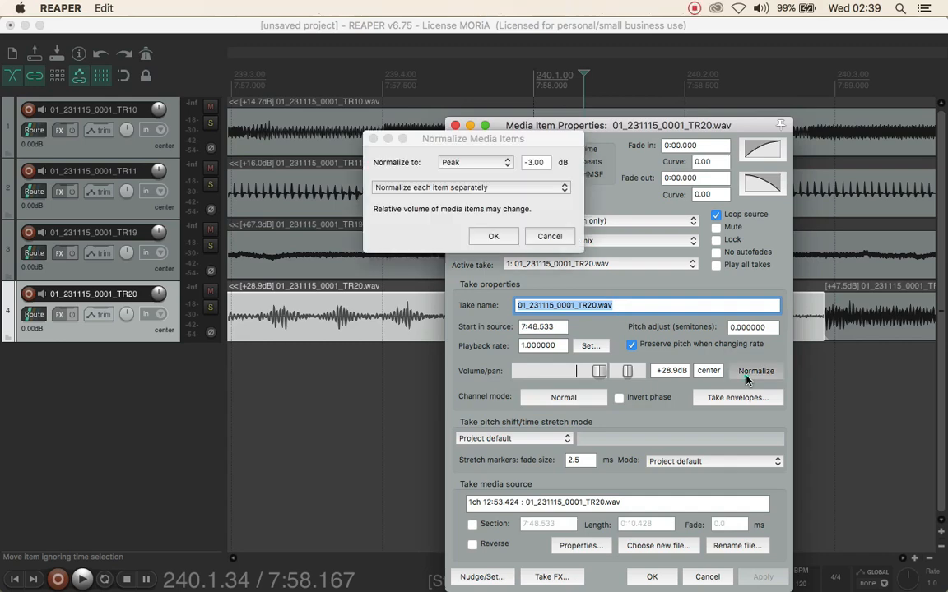
click(492, 237)
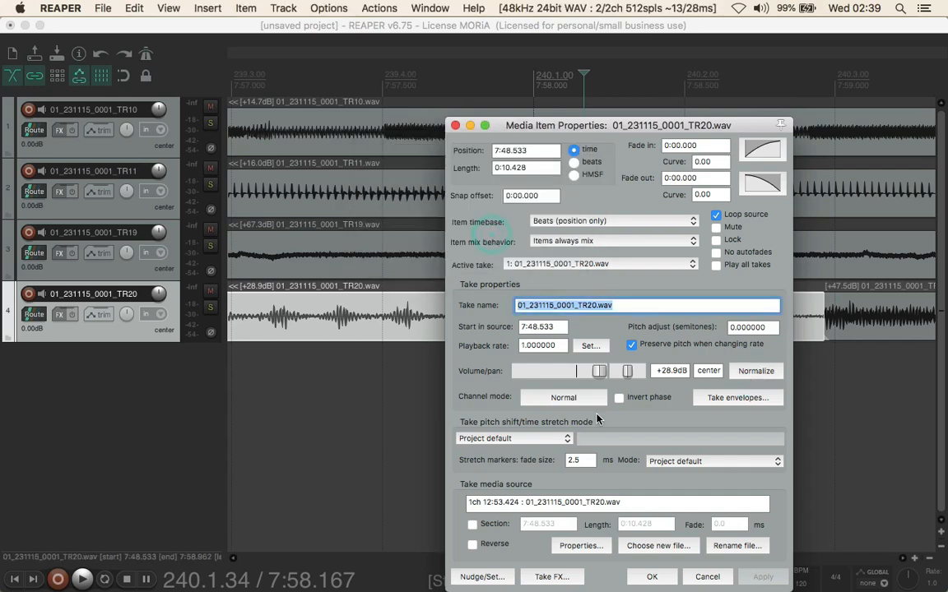
click(648, 579)
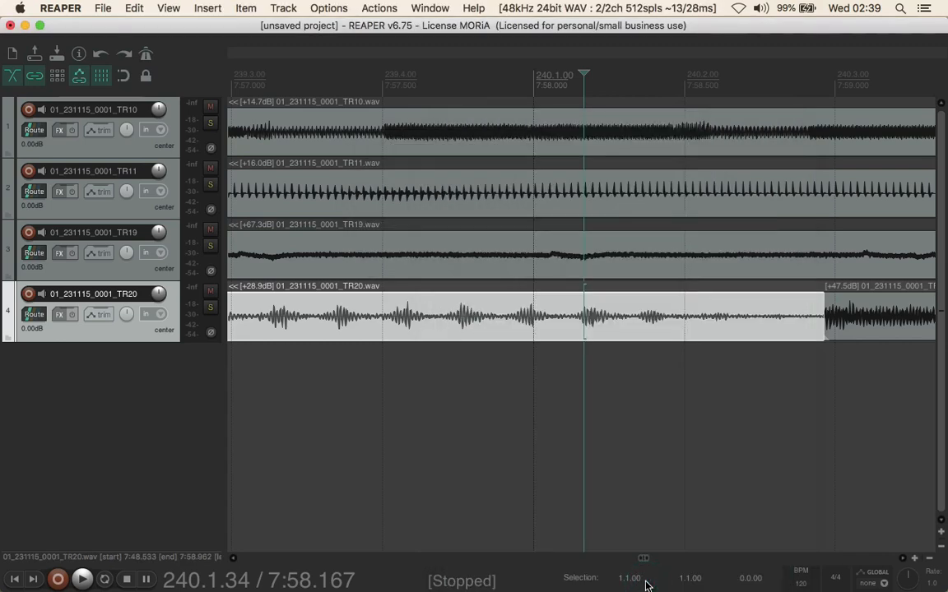
Step: Dynamically split the TR10, TR11 and TR19 items at transients and gate openings, with a 5000 ms minimum slice length and a -24.0 dB threshold
key(minus)
key(minus)
key(minus)
key(minus)
key(minus)
key(minus)
key(minus)
key(minus)
key(minus)
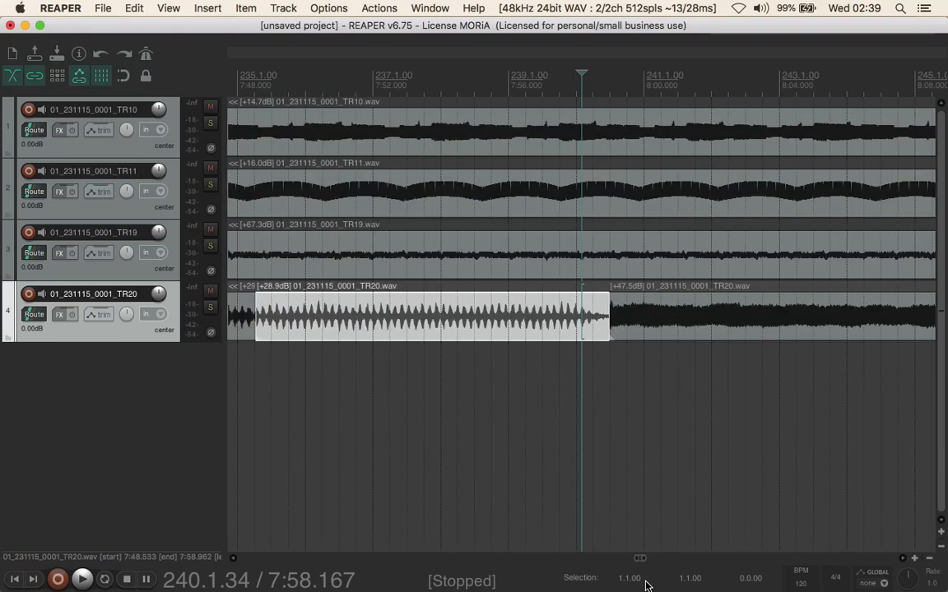
key(minus)
key(minus)
key(minus)
key(minus)
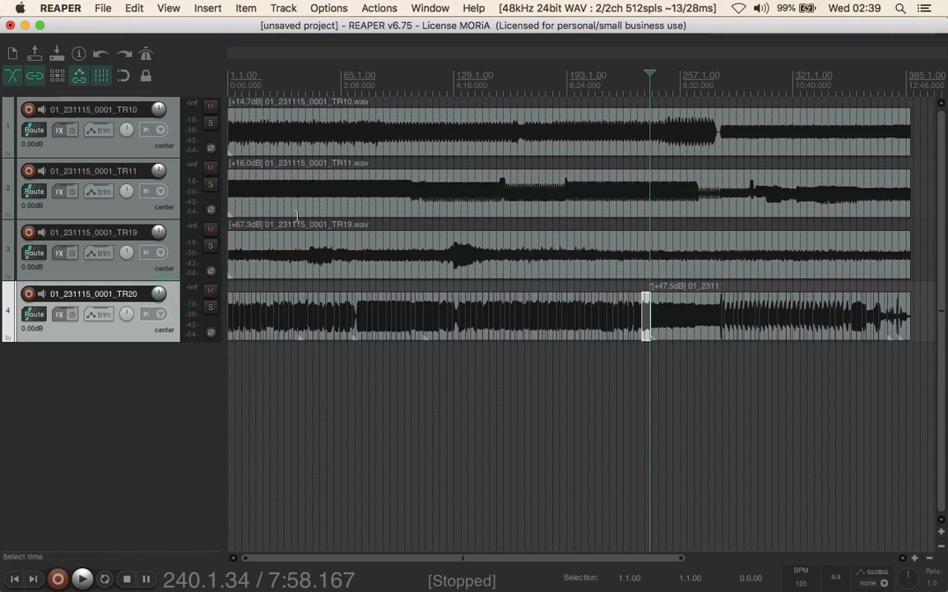
click(260, 255)
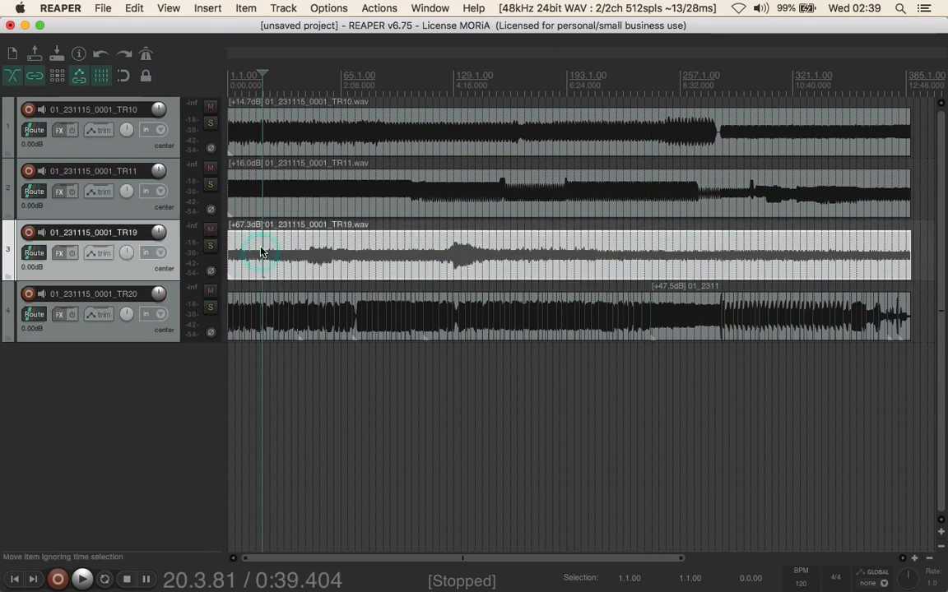
shift+click(254, 145)
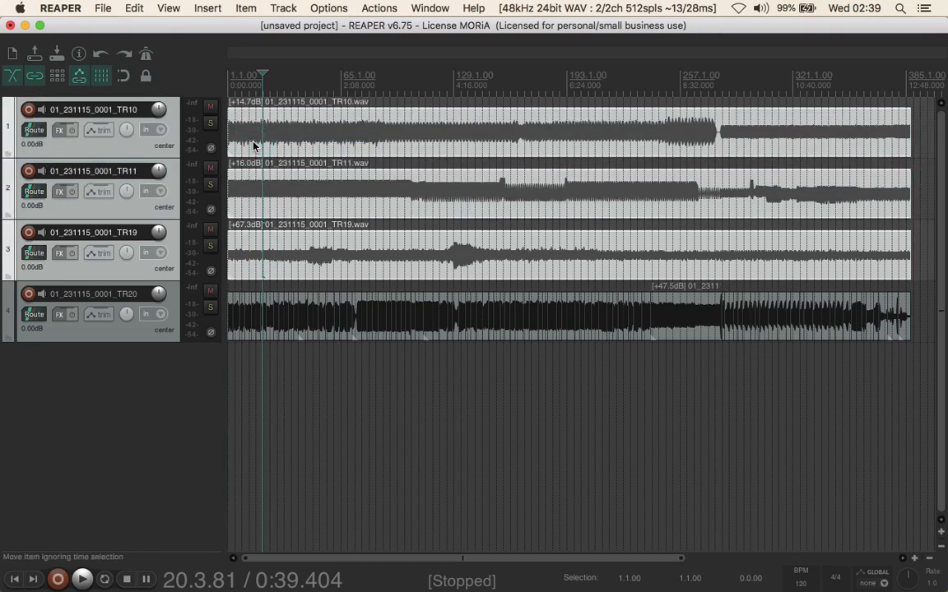
key(d)
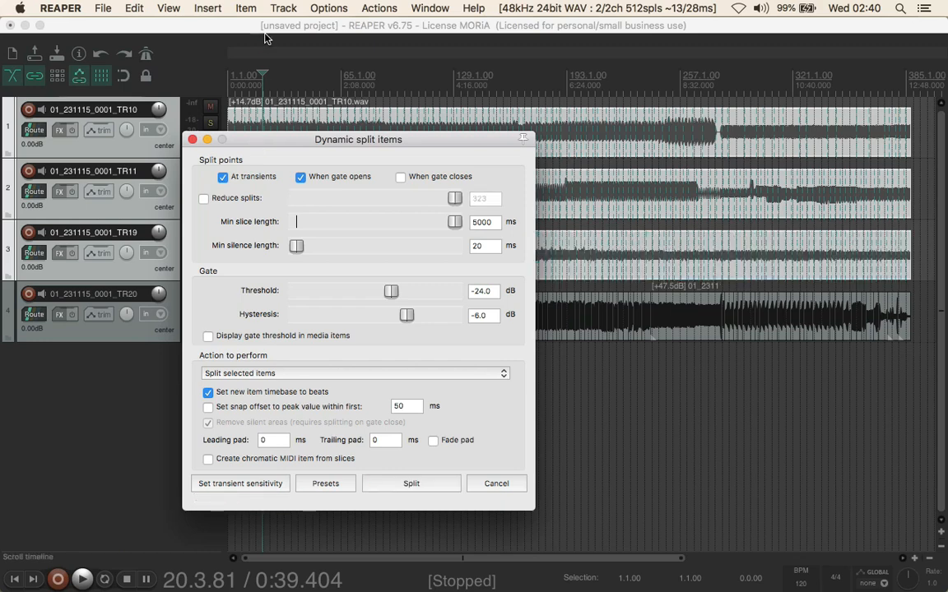
click(386, 485)
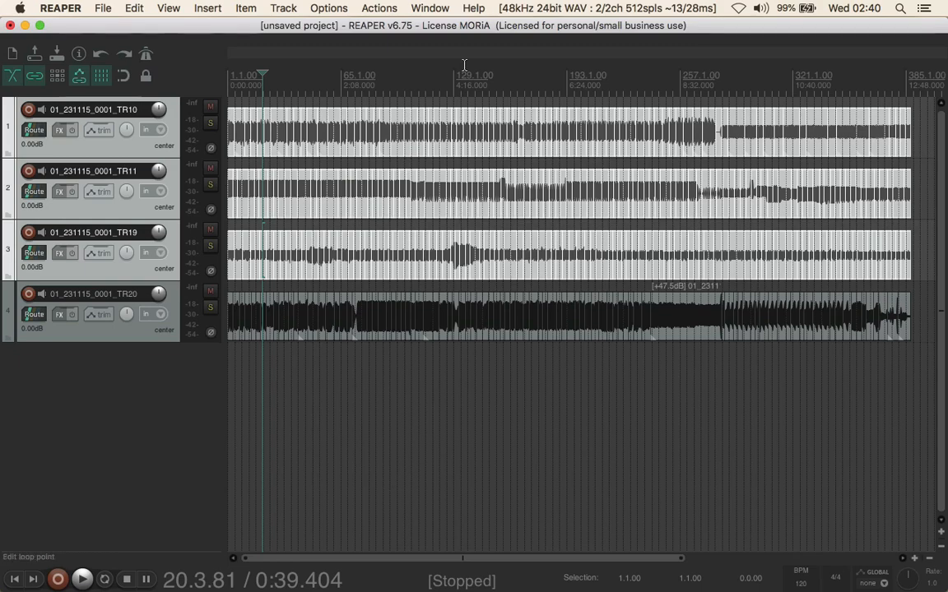
Step: Examine the new slices on TR10, TR11 and TR19 around 4:29, including the TR19 slice boundary, up close
click(465, 89)
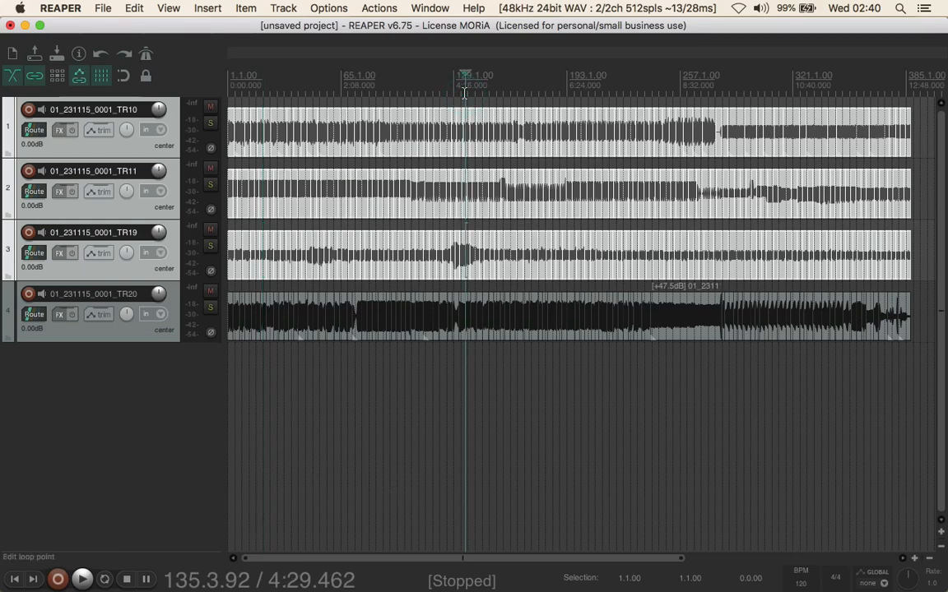
scroll(465, 93, up, 10)
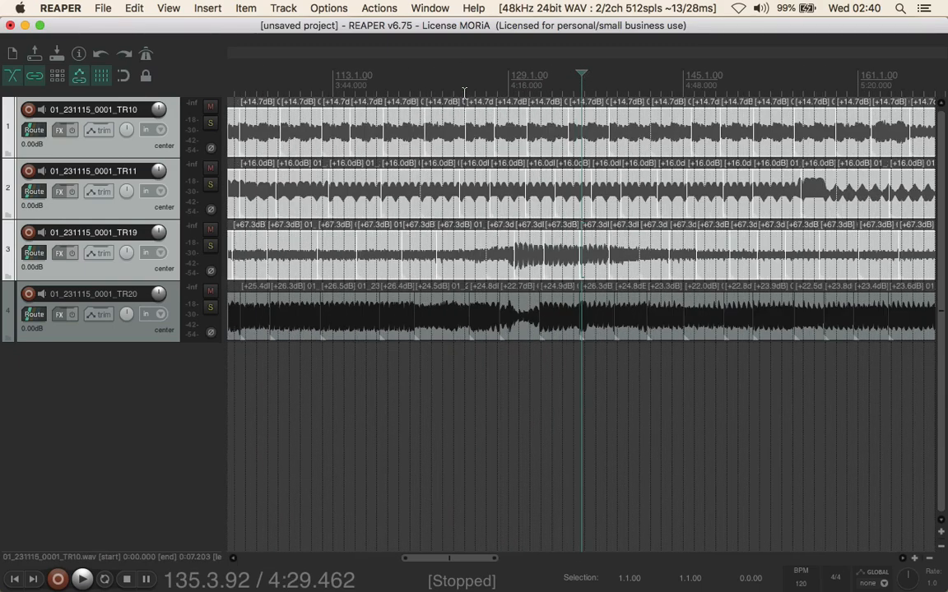
scroll(465, 92, up, 3)
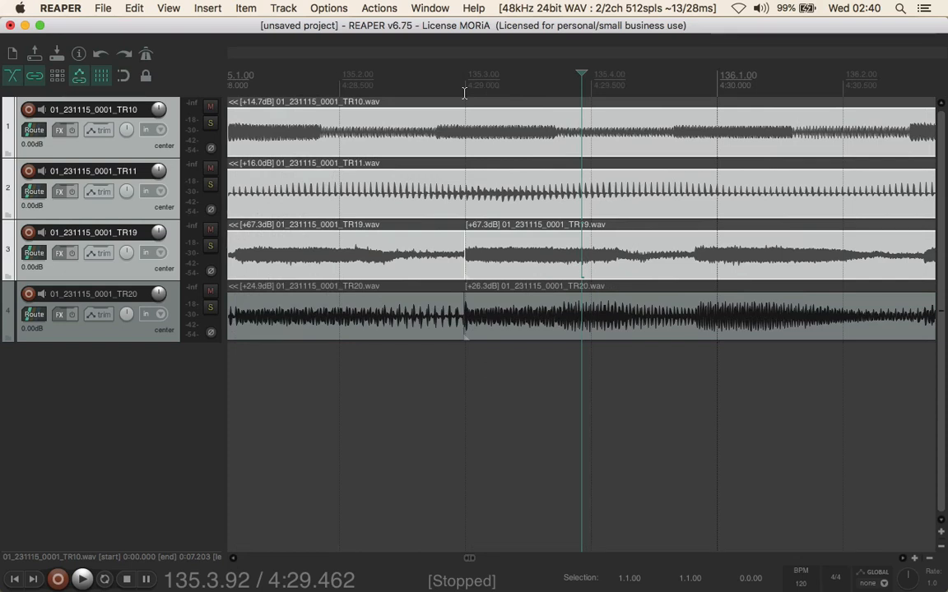
scroll(465, 92, up, 1)
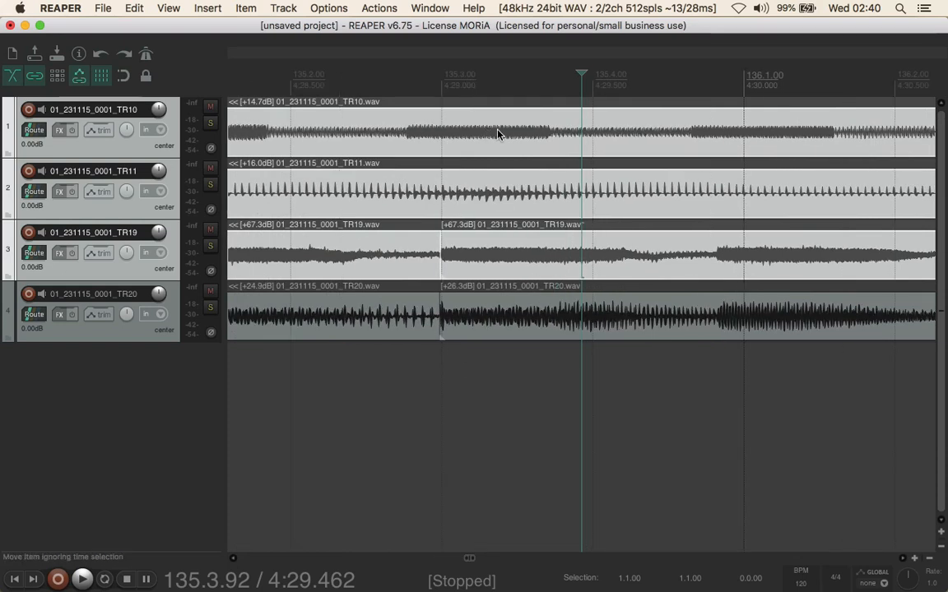
click(494, 190)
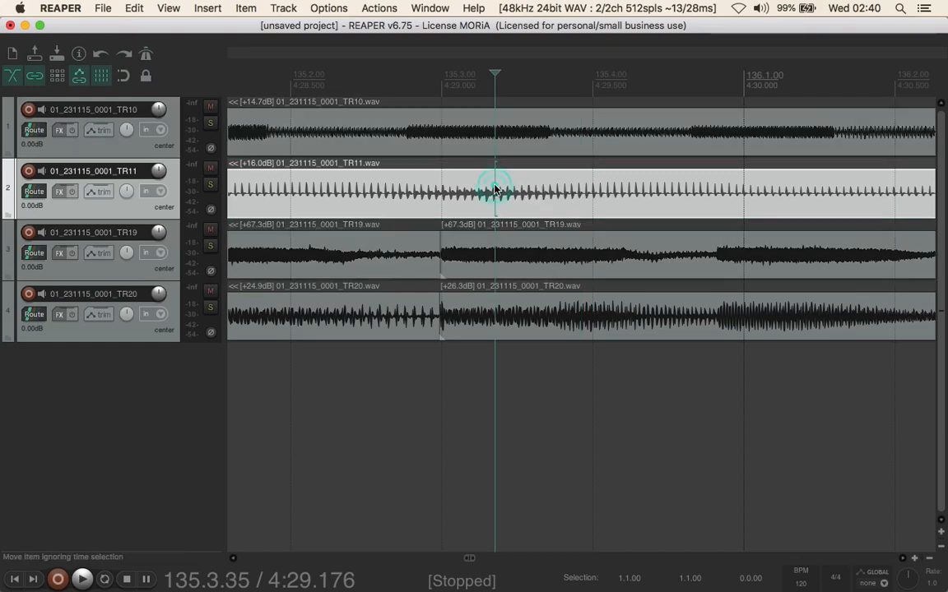
click(494, 263)
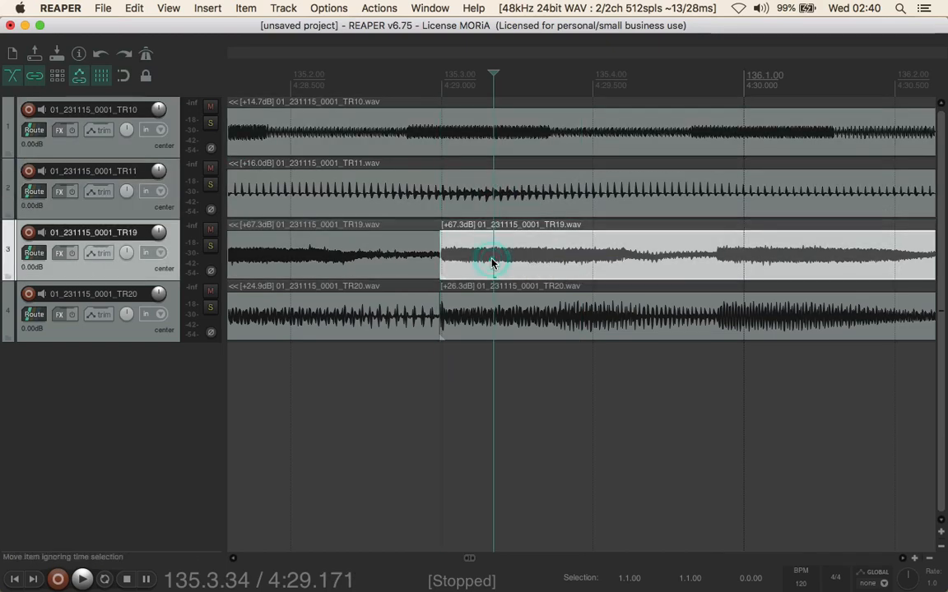
click(441, 268)
scroll(441, 267, up, 1)
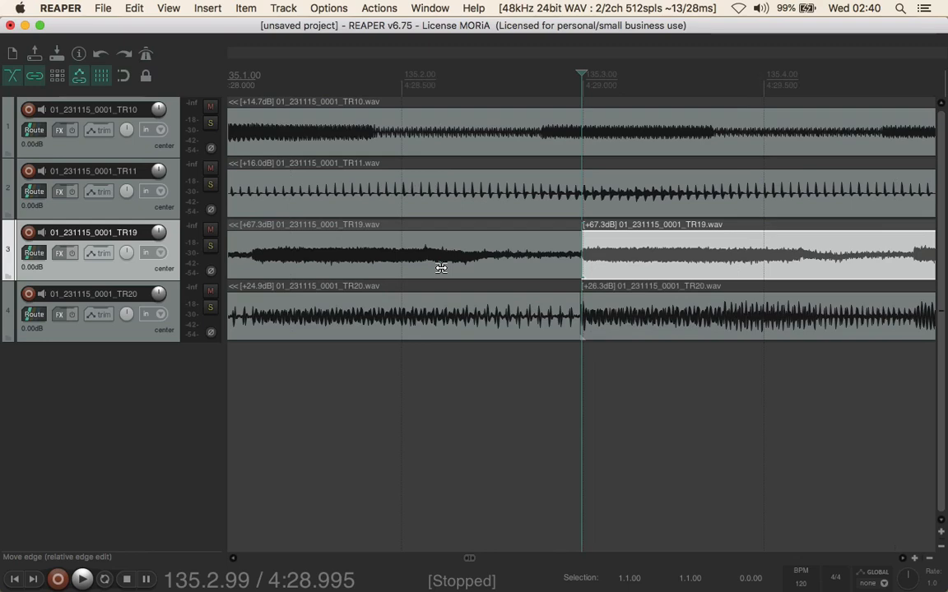
Step: Examine the TR19 slice boundary at 4:28.995 down to individual samples, and review the slices across the full length of all four tracks
scroll(441, 267, up, 8)
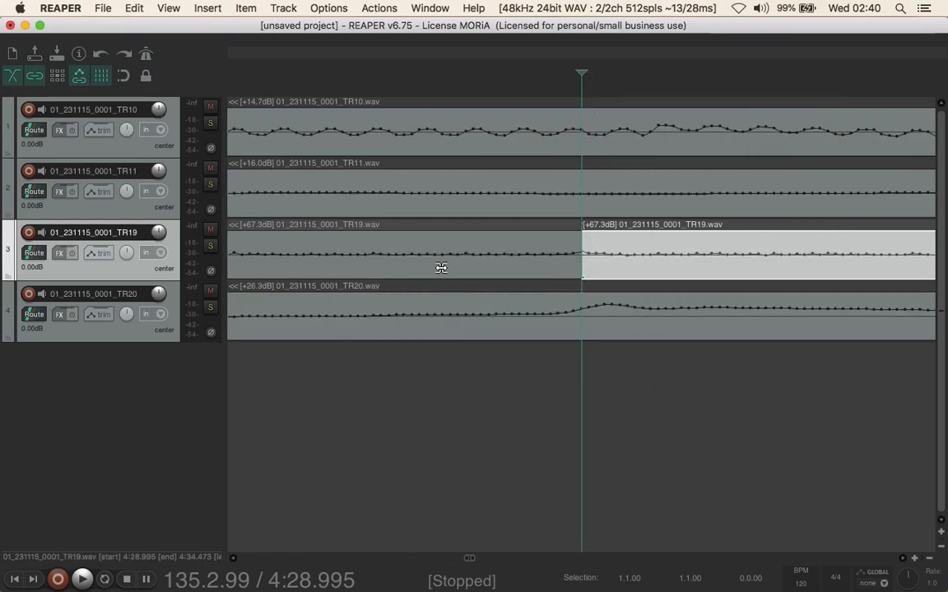
scroll(441, 268, up, 1)
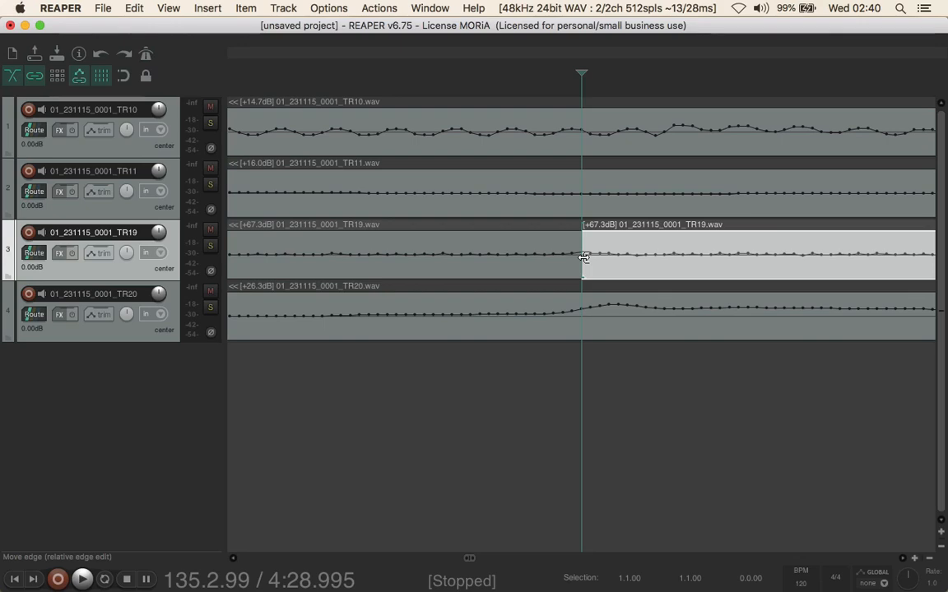
scroll(583, 258, down, 1)
scroll(583, 258, down, 10)
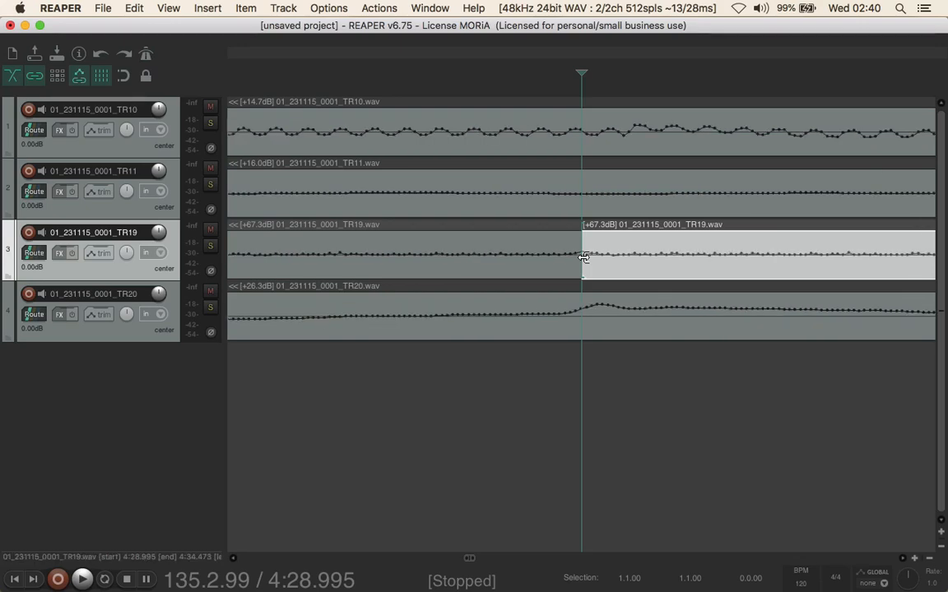
scroll(584, 258, down, 8)
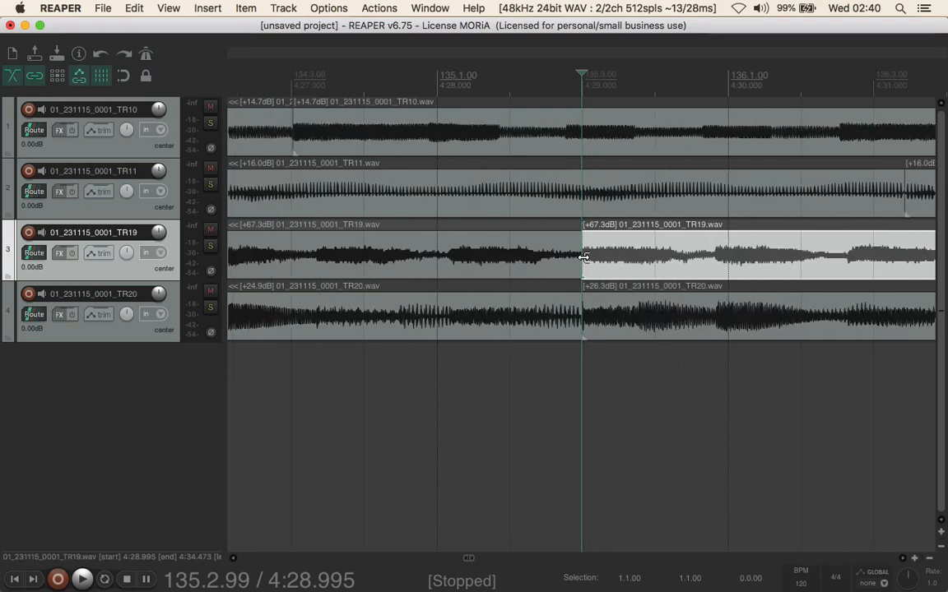
scroll(583, 258, down, 15)
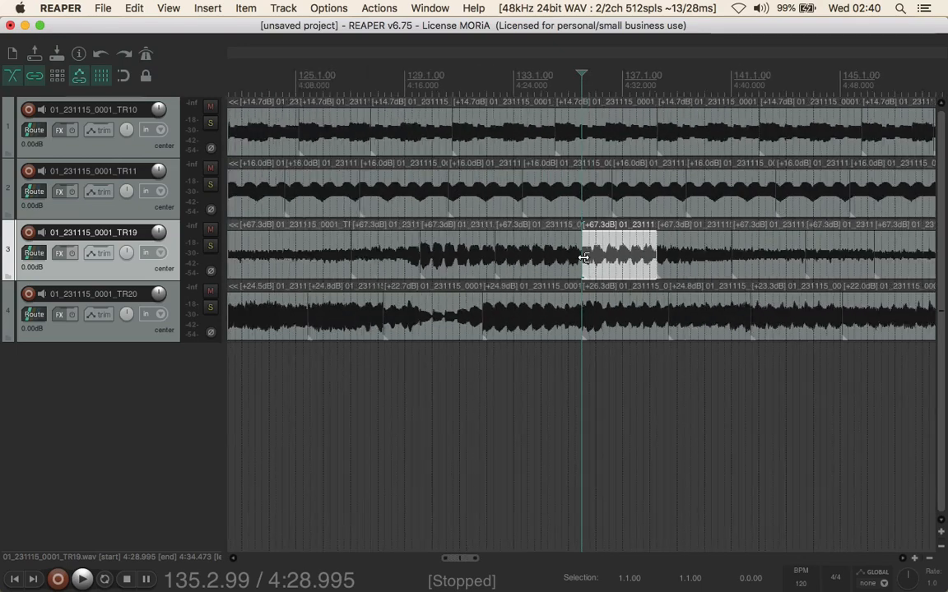
scroll(583, 257, down, 10)
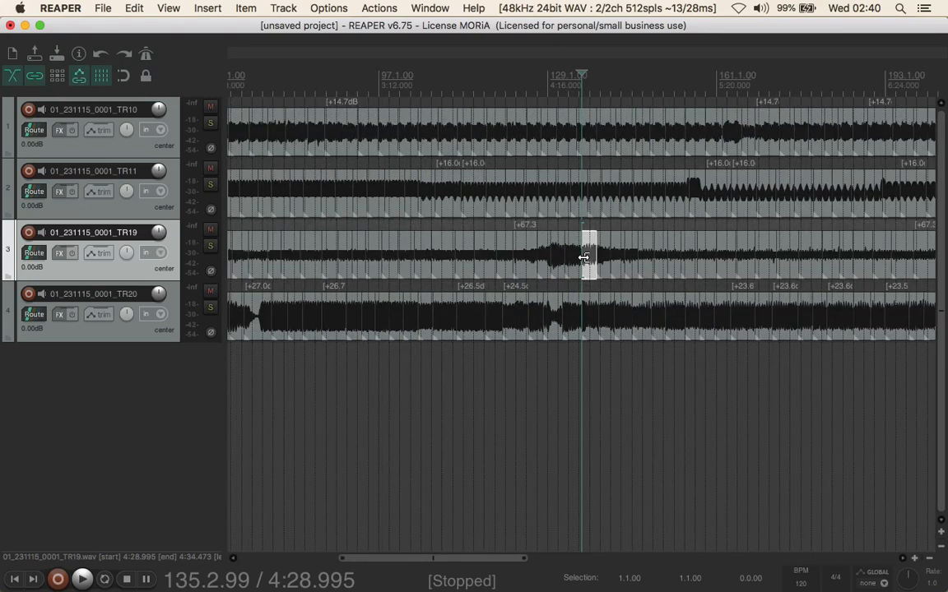
scroll(584, 257, down, 3)
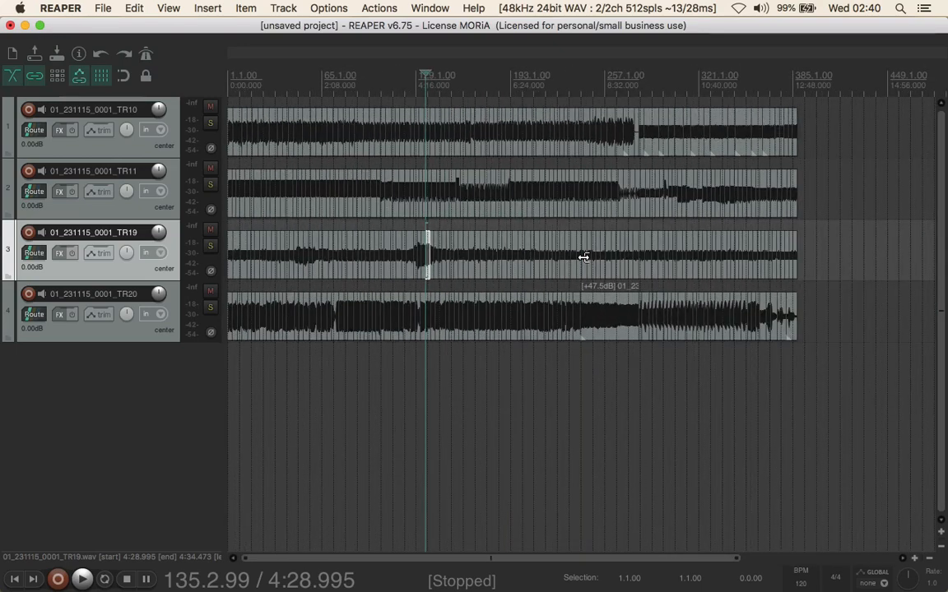
scroll(583, 258, up, 4)
scroll(584, 257, down, 1)
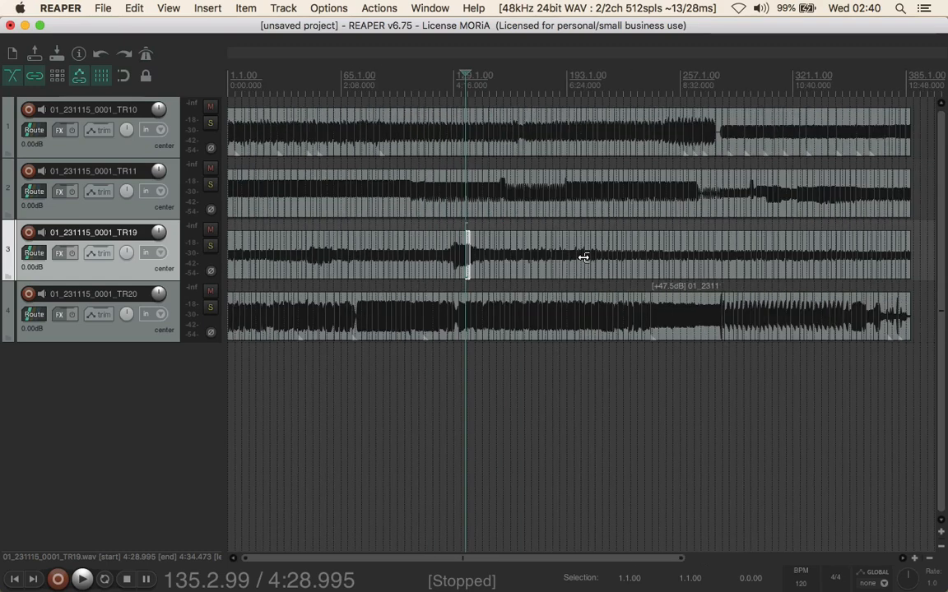
Step: Normalize all slices on the four tracks separately to a peak of -3.00 dB
click(537, 267)
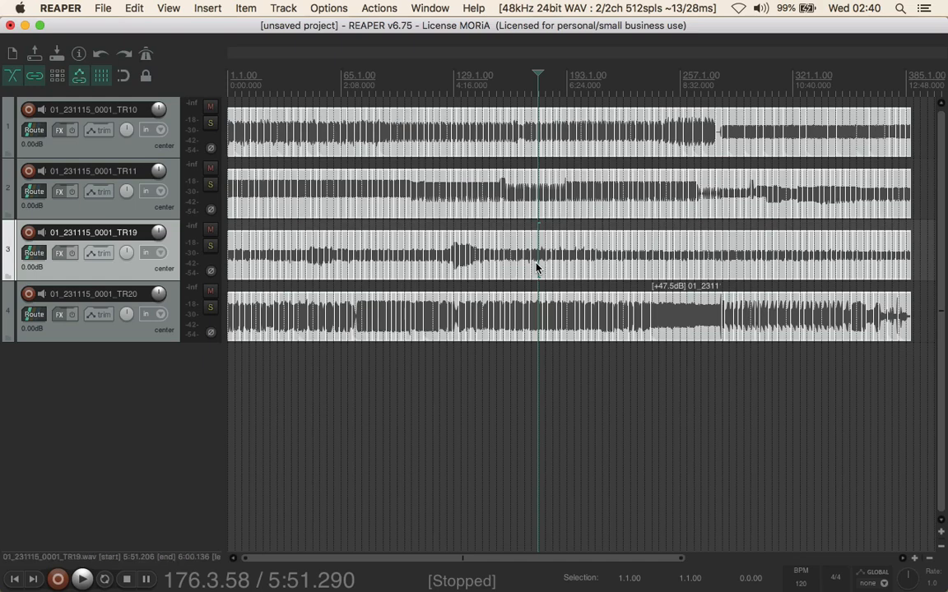
click(246, 9)
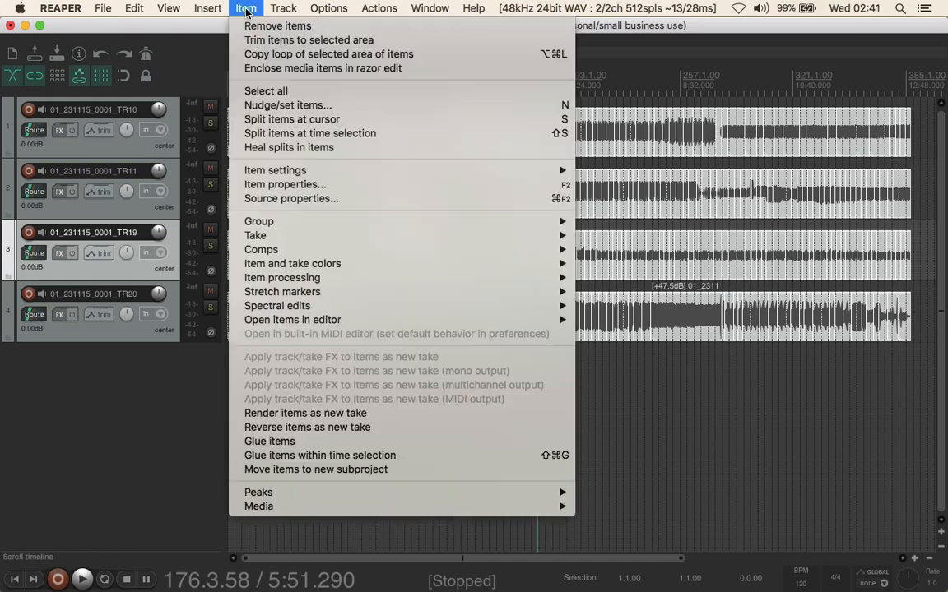
click(265, 188)
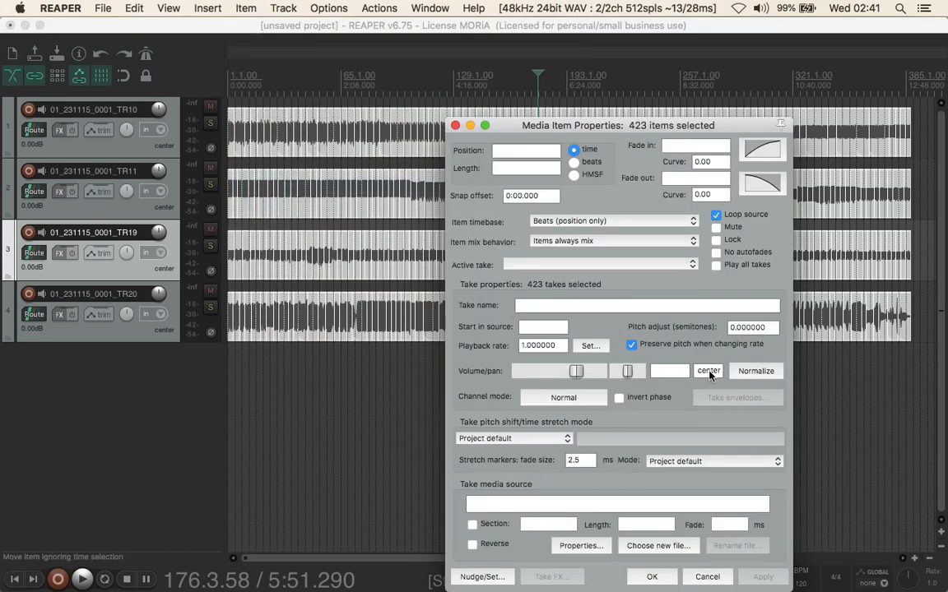
click(745, 374)
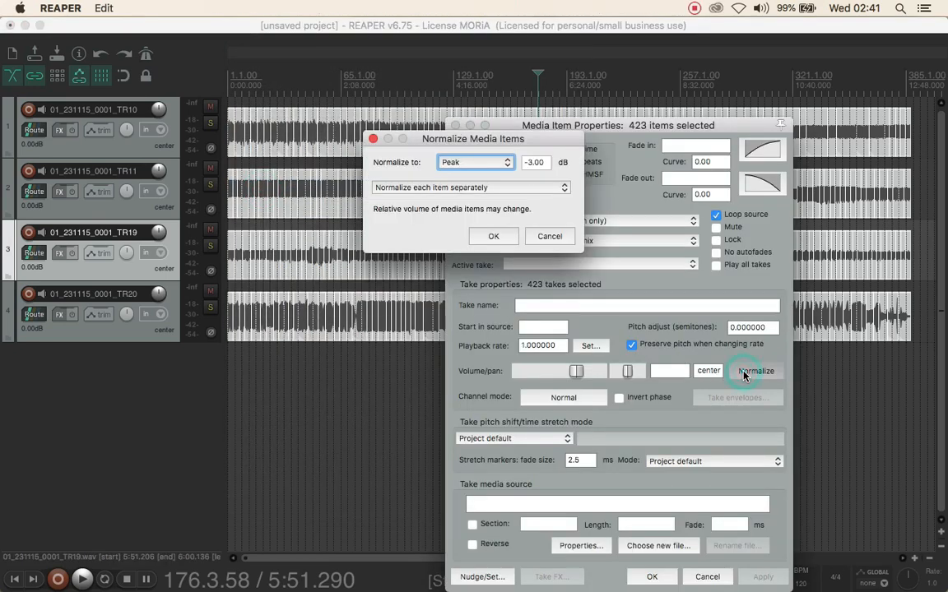
click(500, 237)
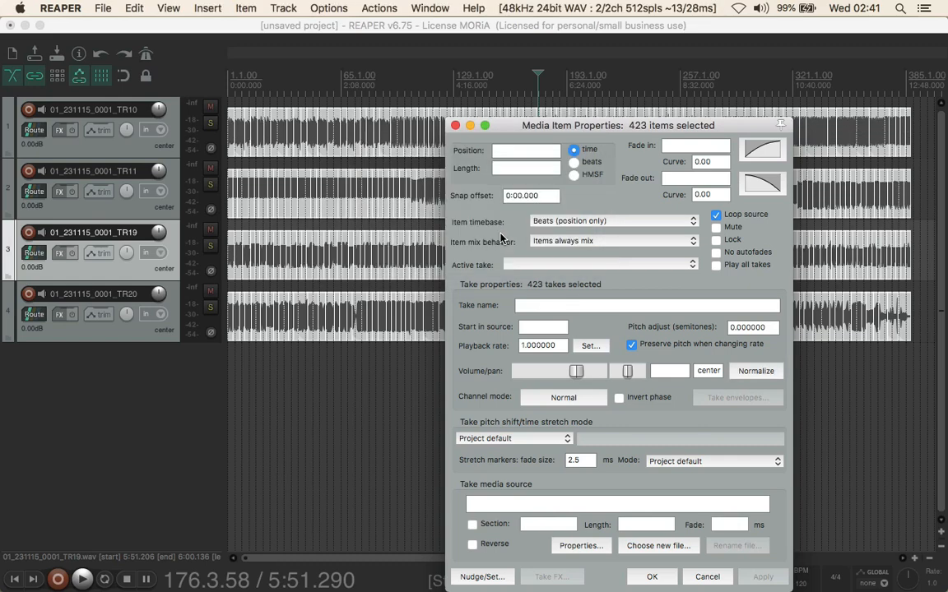
click(652, 576)
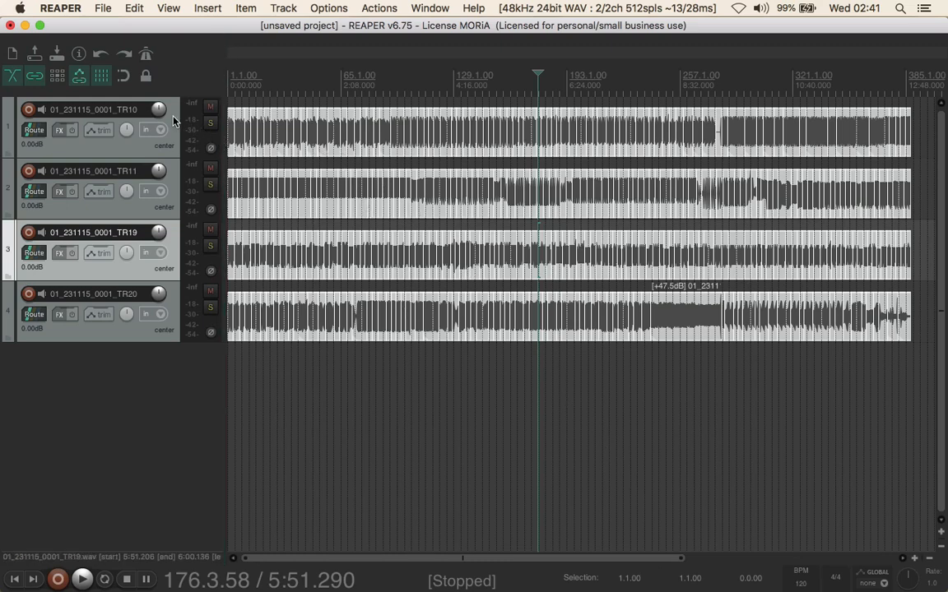
Step: Glue all the normalized slices on TR10 into a single item
click(273, 380)
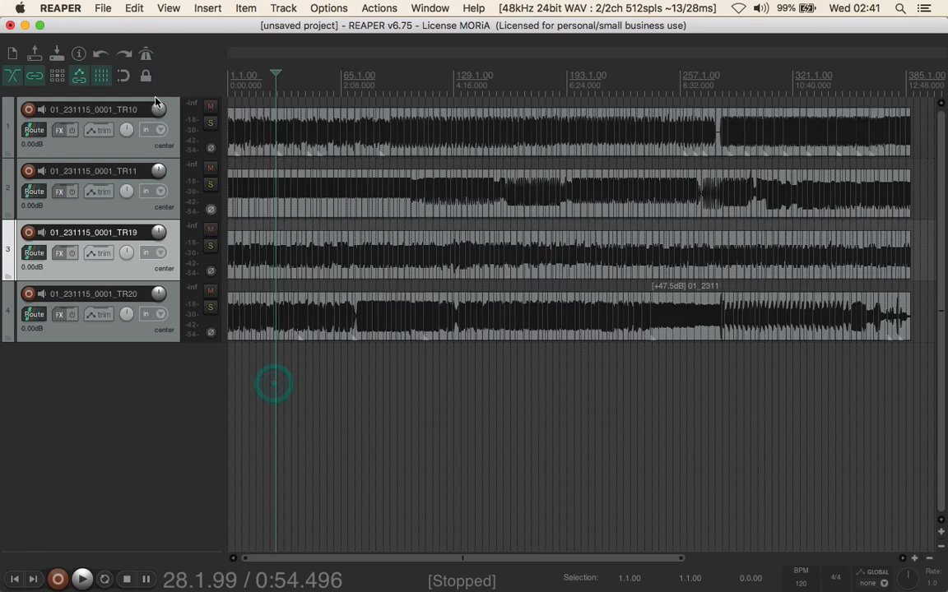
double_click(171, 126)
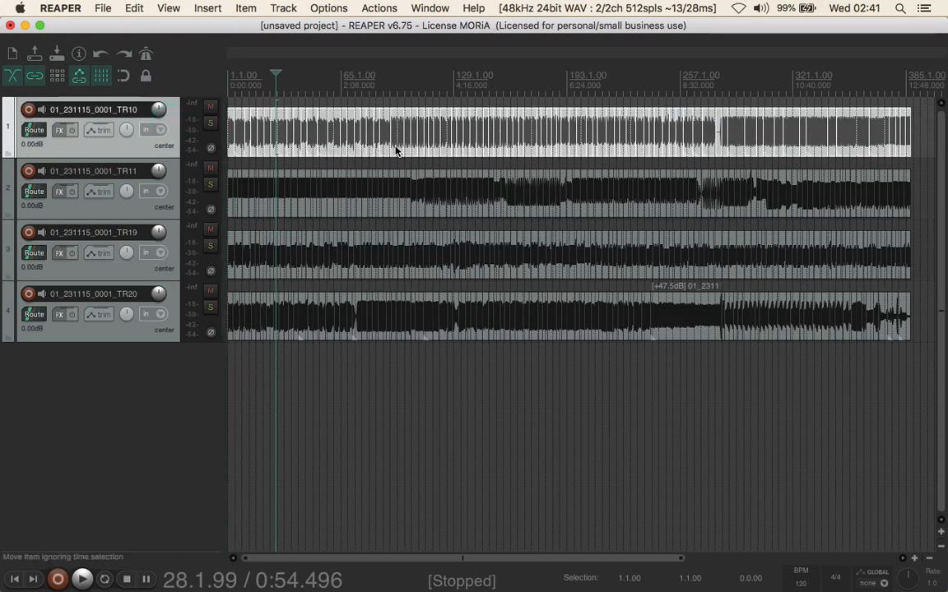
right_click(465, 137)
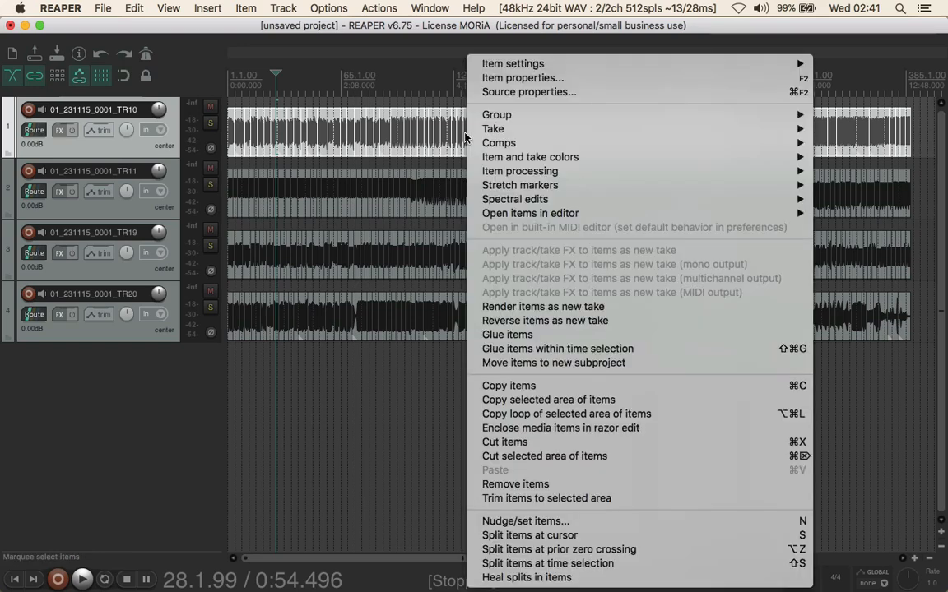
click(498, 335)
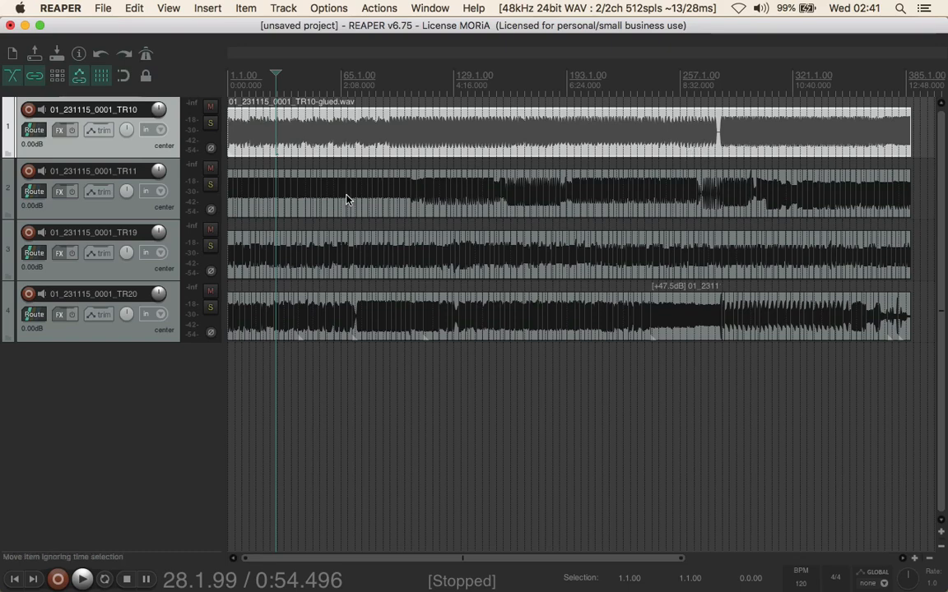
Step: Glue all the normalized slices on TR11 into a single item
double_click(174, 186)
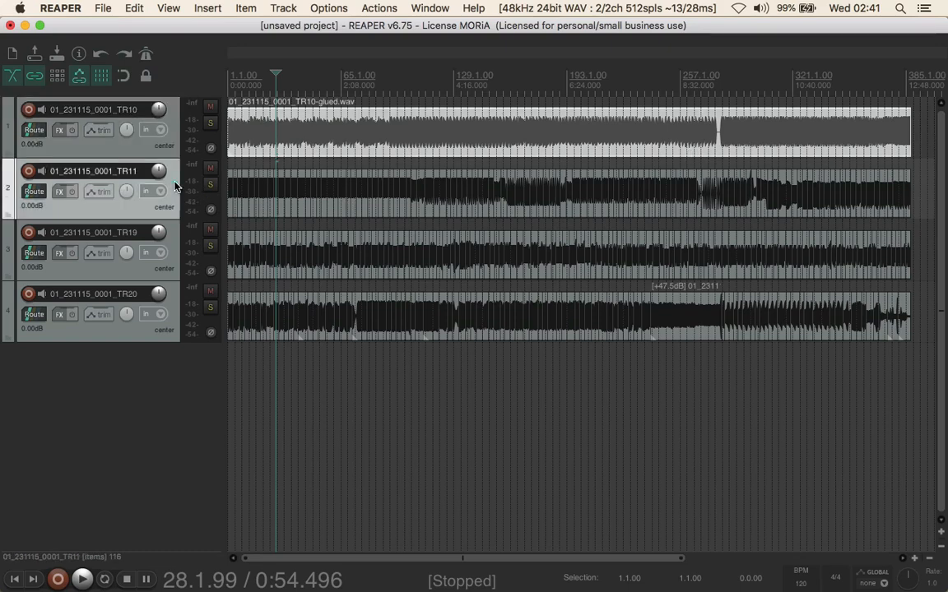
right_click(289, 201)
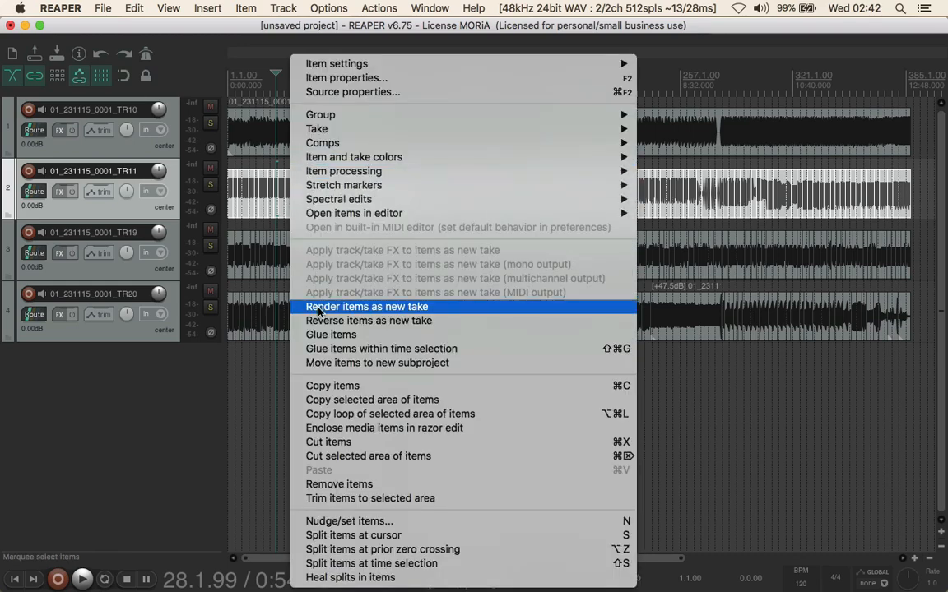
click(319, 338)
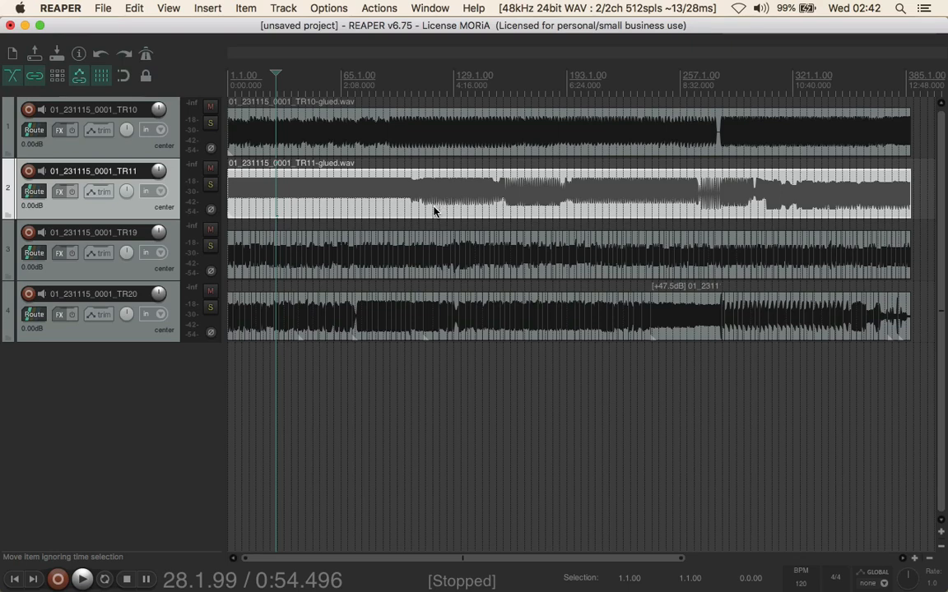
Step: Split the glued TR11 item at 3:29.600, where its waveform shape changes
click(701, 201)
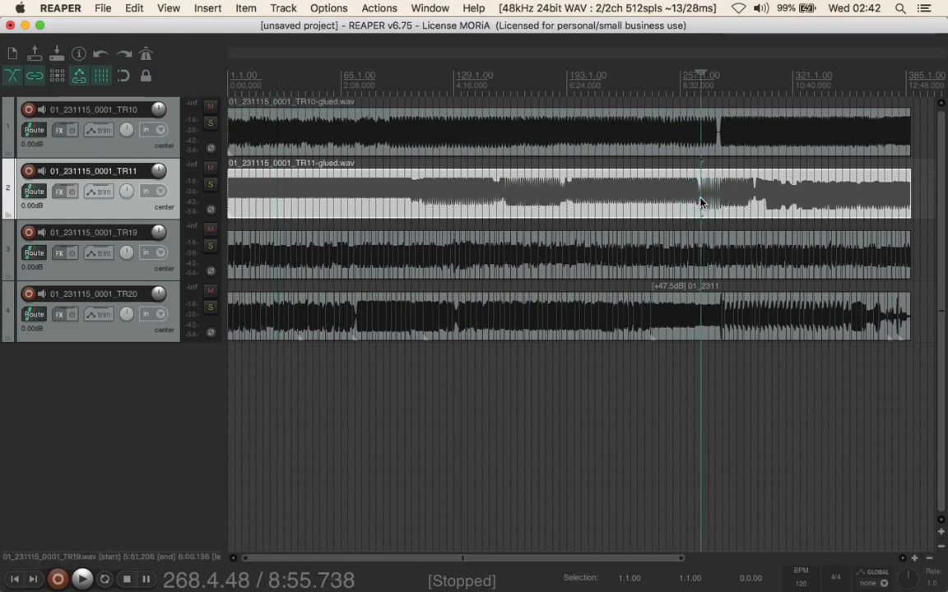
click(755, 203)
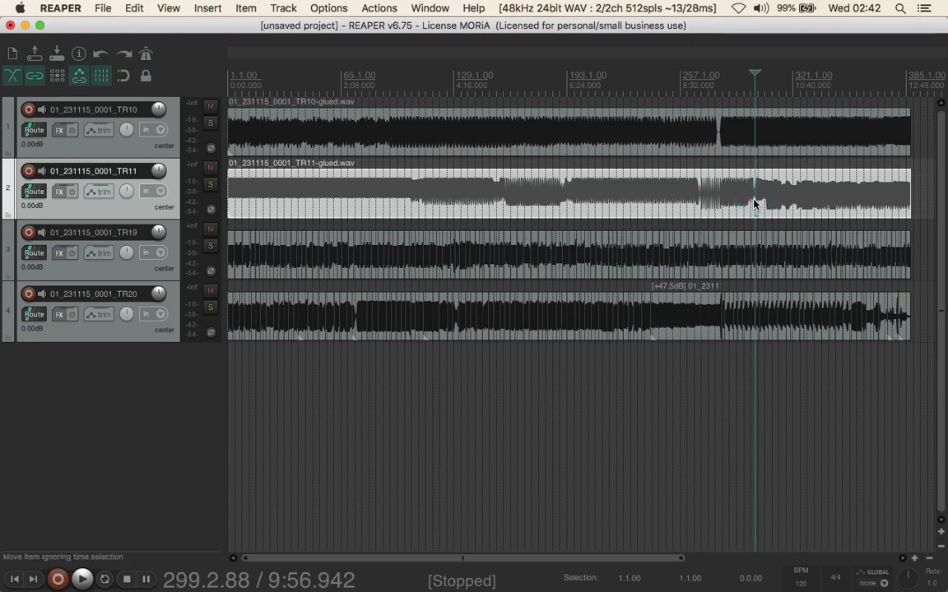
click(413, 199)
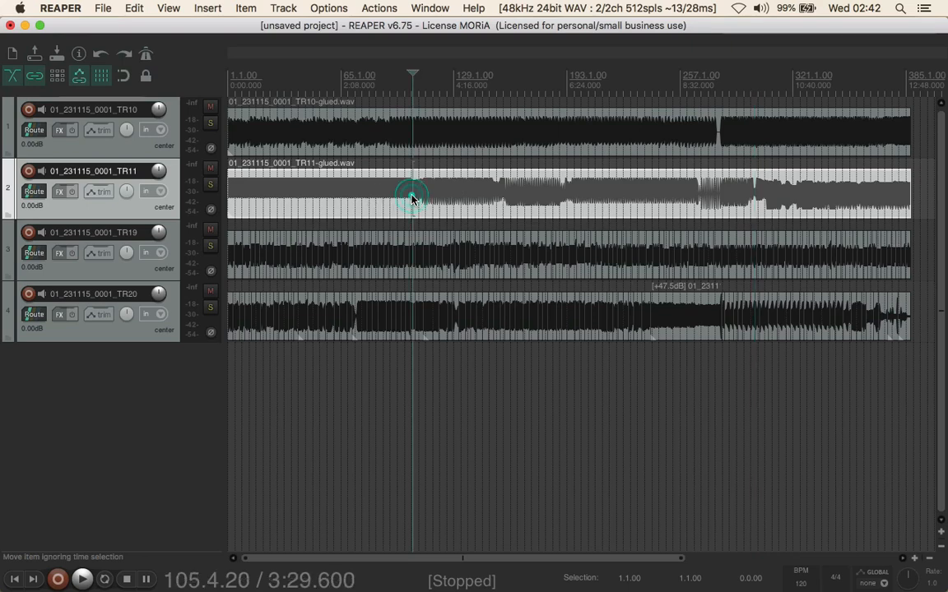
key(s)
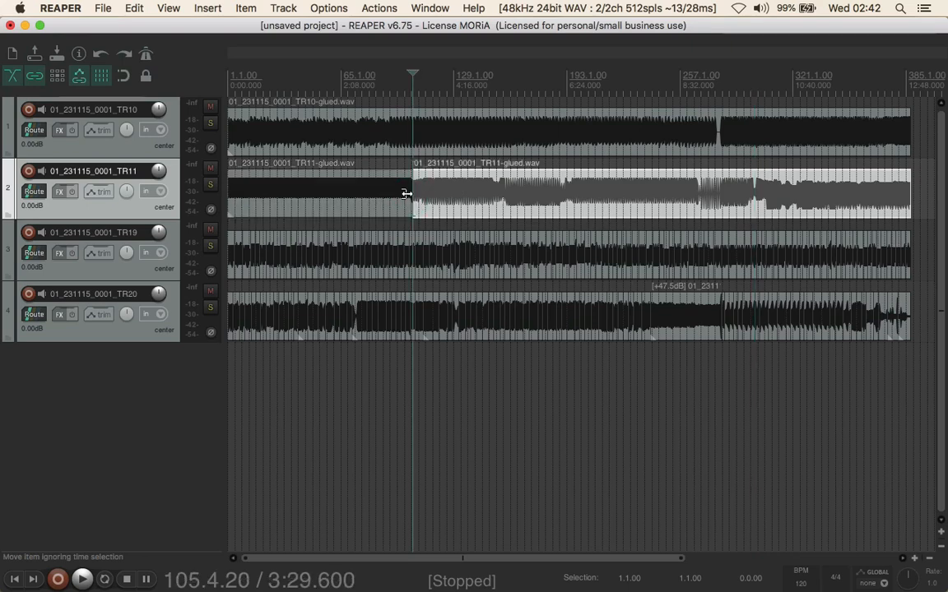
Step: Try normalizing the first part of the split TR11 item to a peak of -3.00 dB, and discard the change
double_click(359, 195)
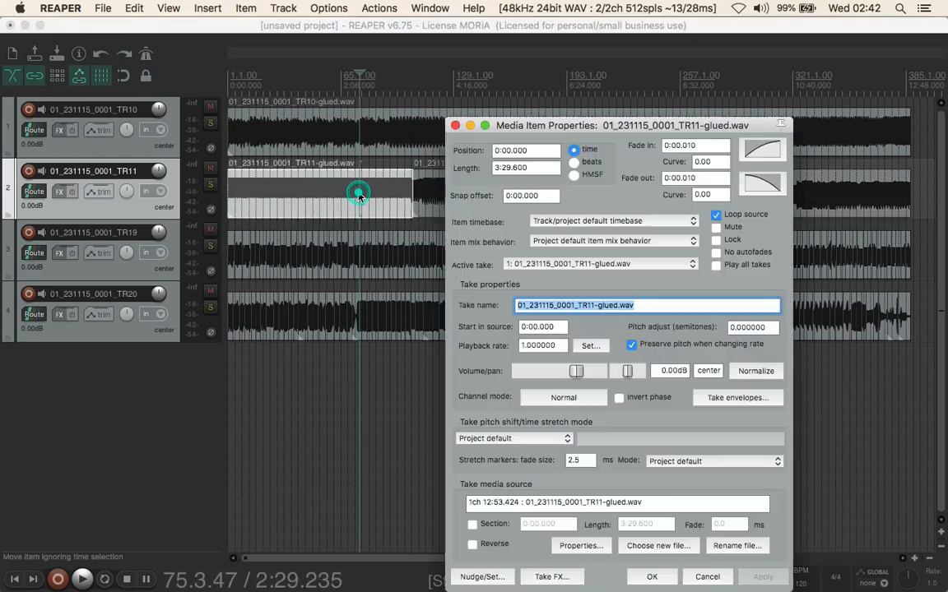
click(755, 372)
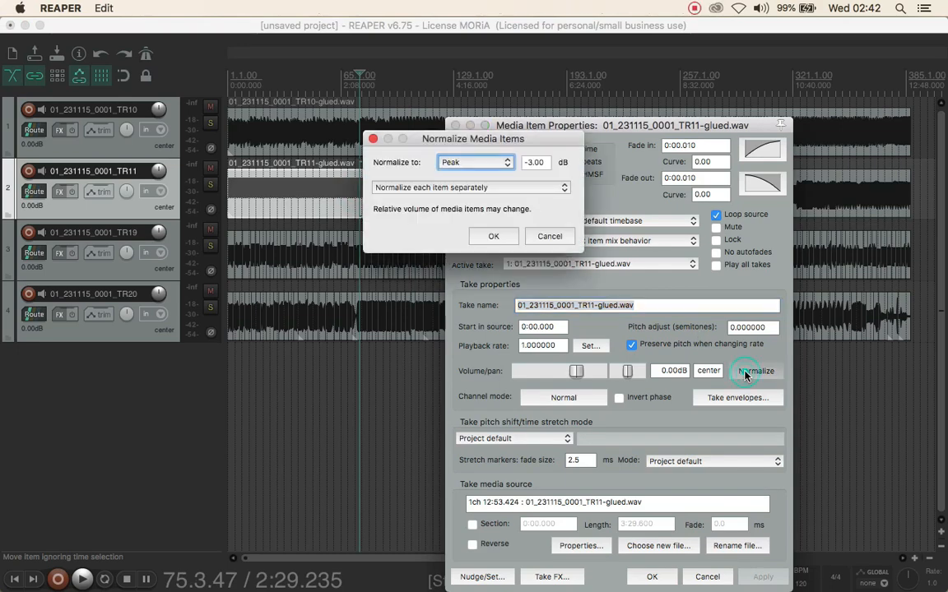
click(494, 237)
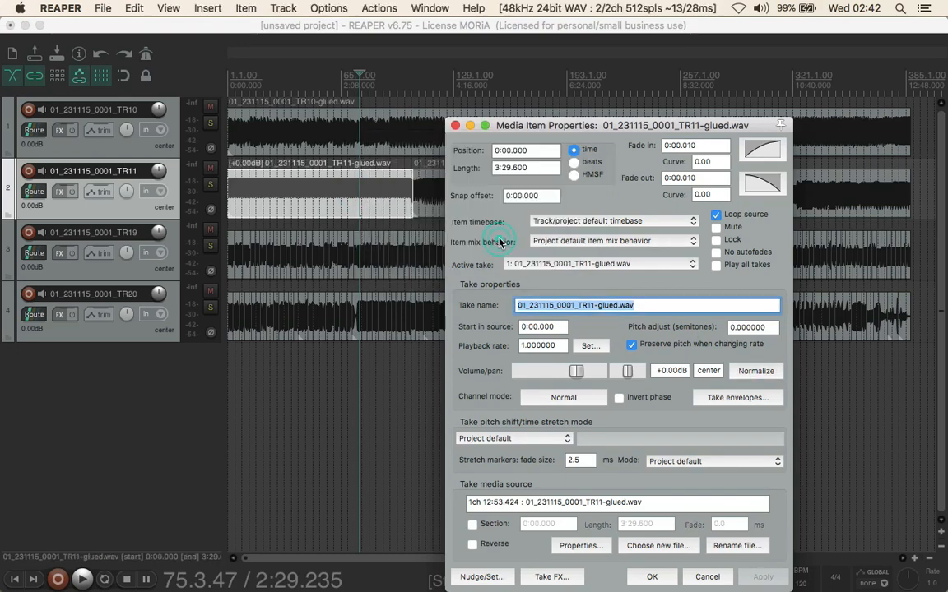
click(698, 578)
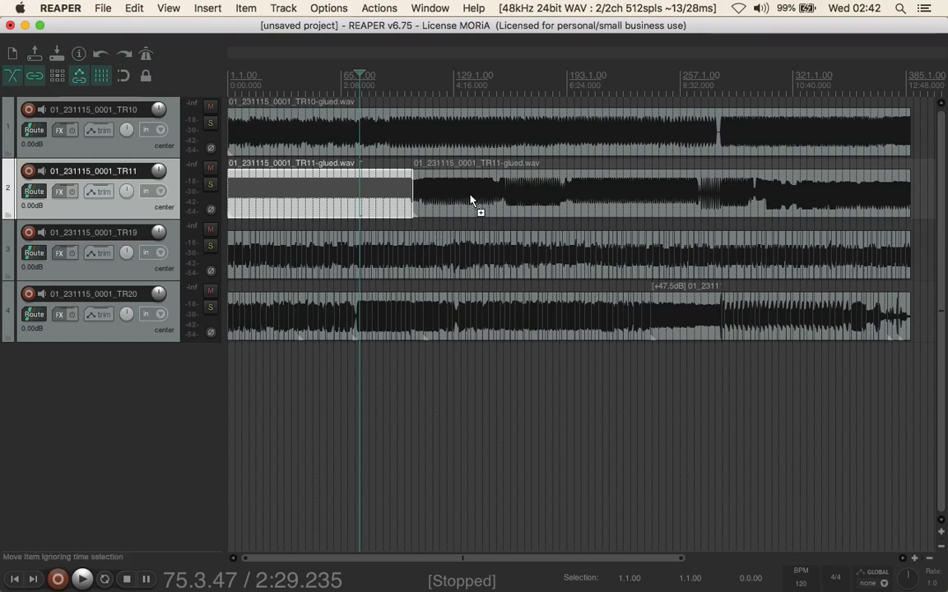
Step: Undo the split of the glued TR11 item
key(super+z)
key(super+z)
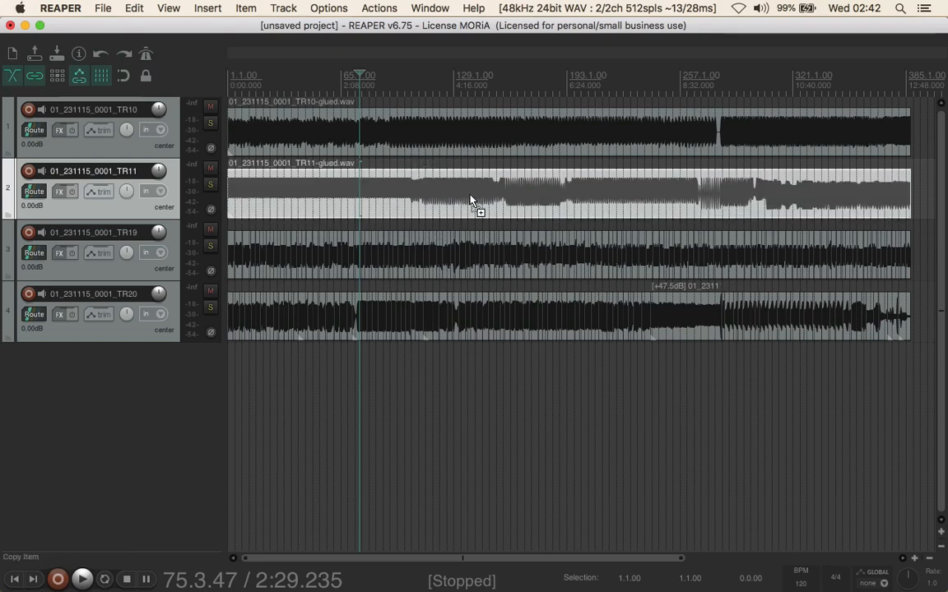
click(461, 197)
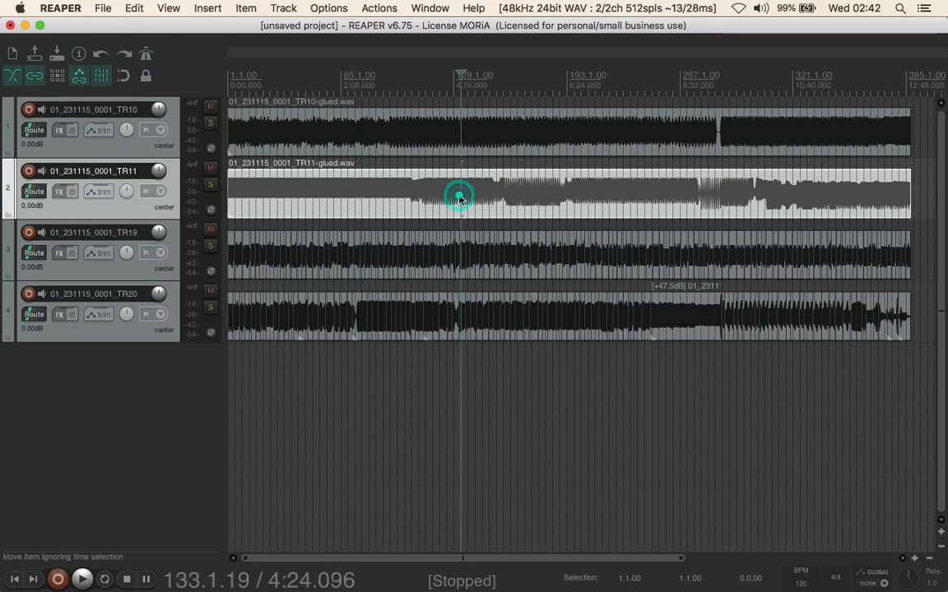
Step: Glue all the normalized slices on TR19 into a single item
click(309, 270)
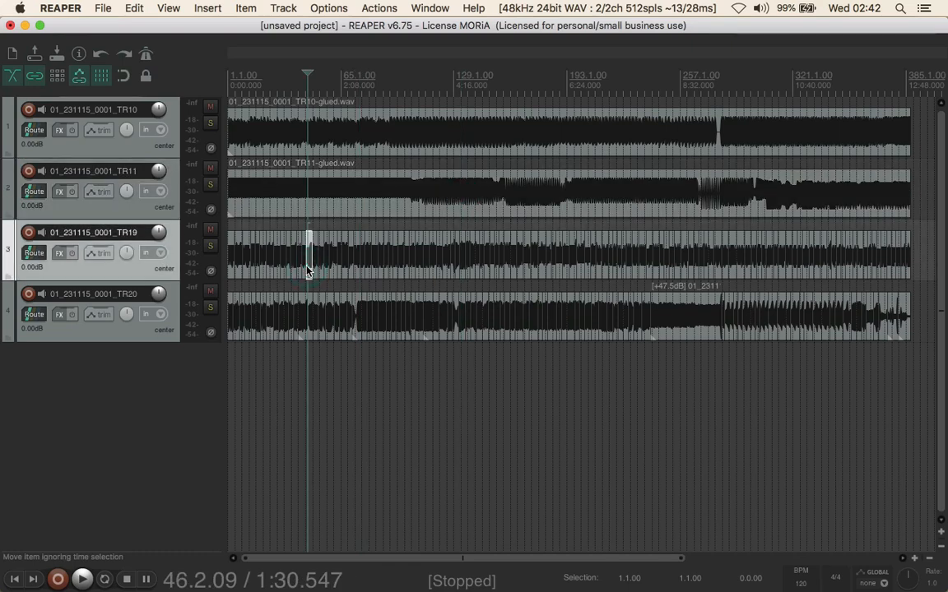
double_click(173, 239)
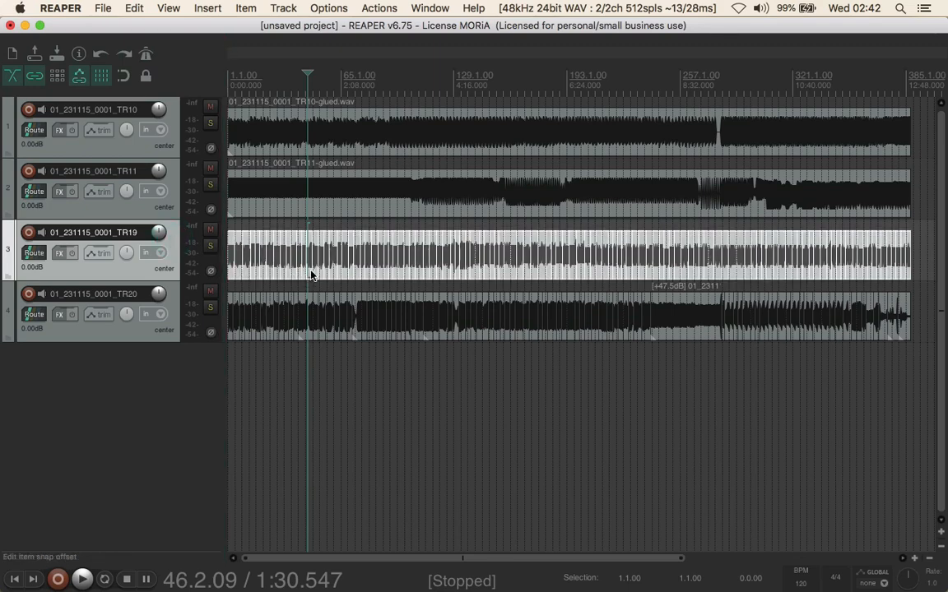
right_click(311, 274)
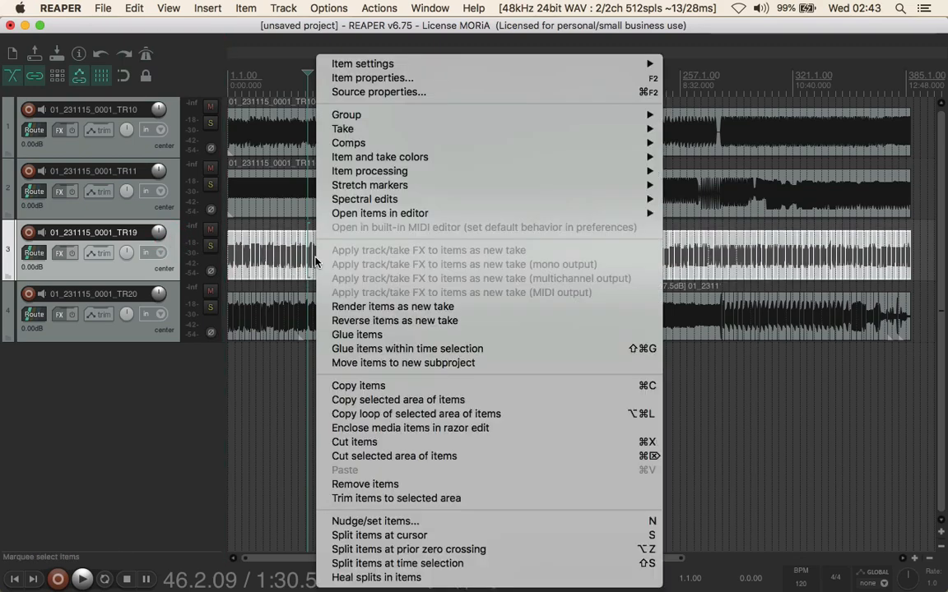
click(346, 334)
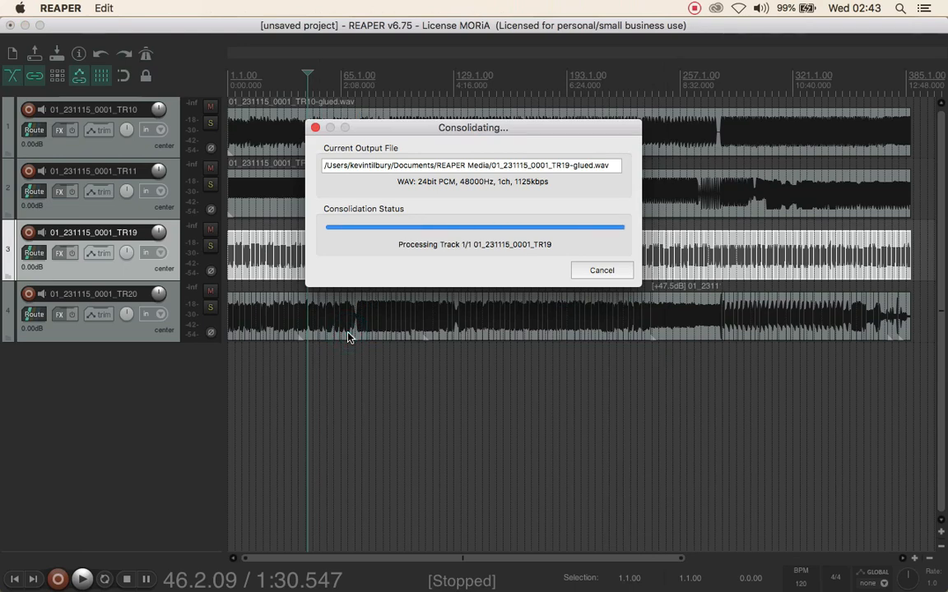
Step: Glue all the normalized slices on TR20 into a single item
click(310, 332)
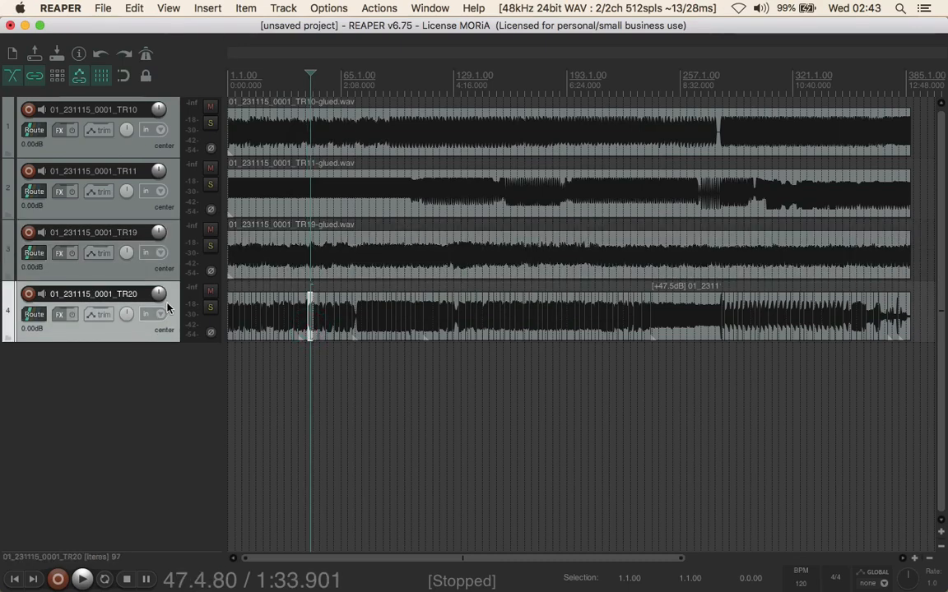
click(280, 321)
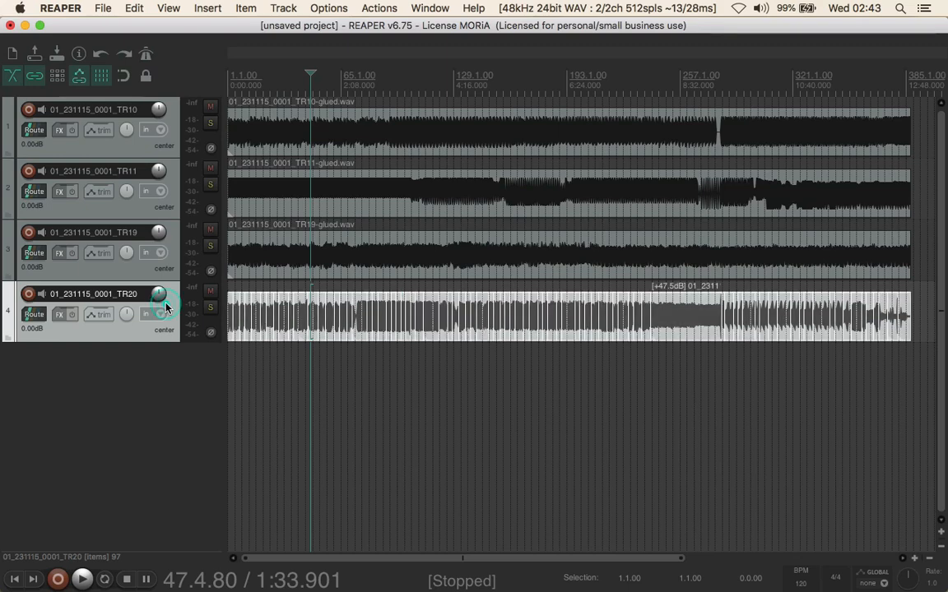
right_click(280, 321)
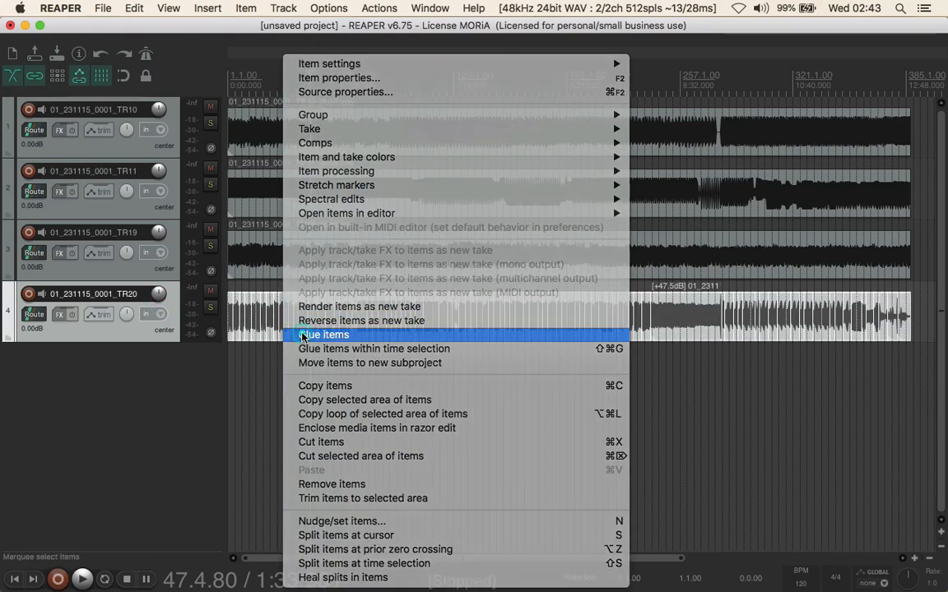
click(302, 335)
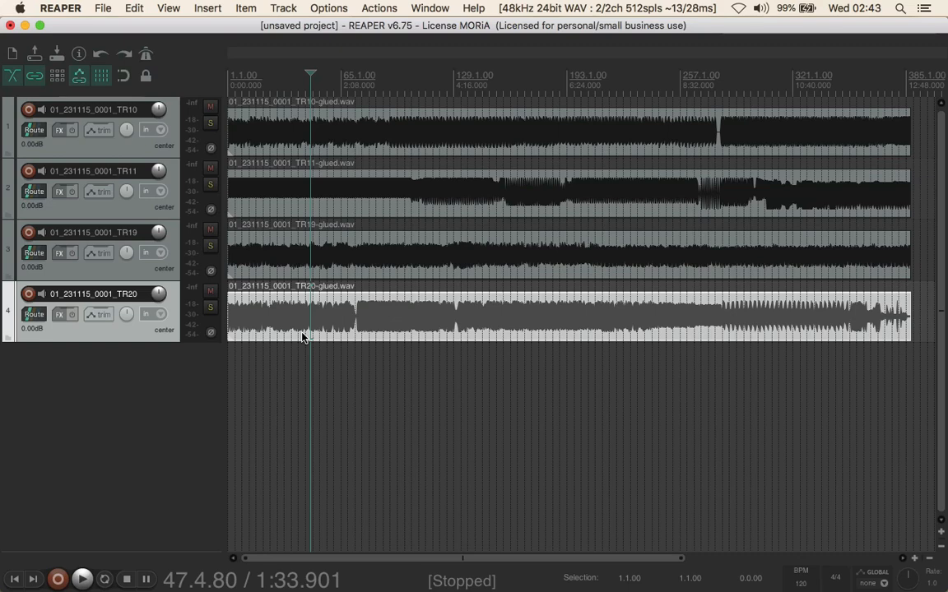
click(171, 136)
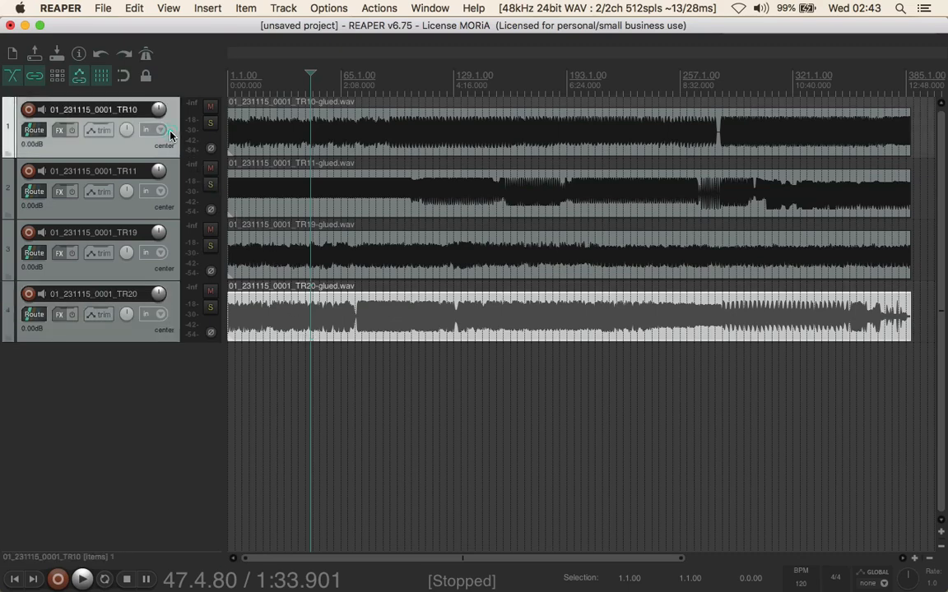
click(170, 179)
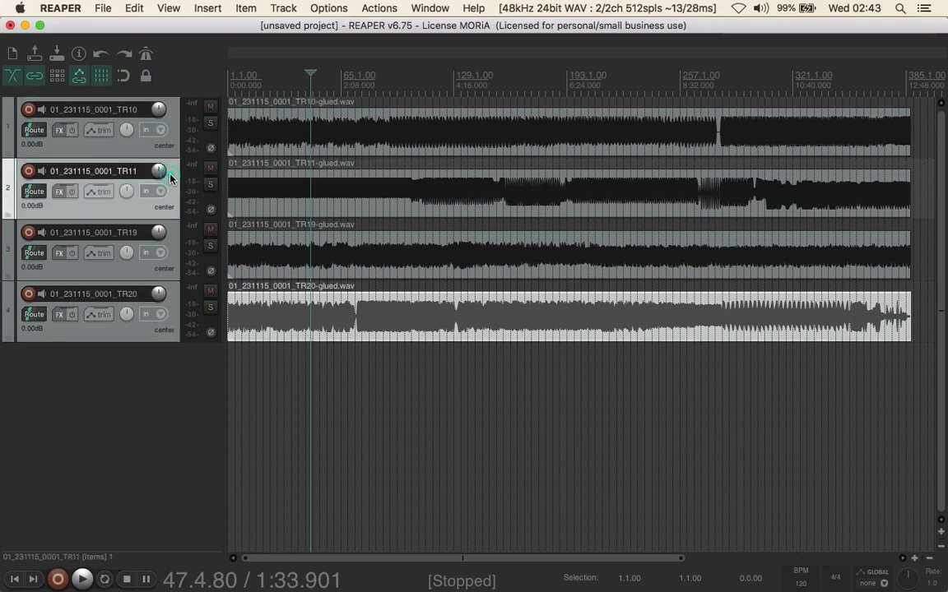
click(173, 233)
click(168, 296)
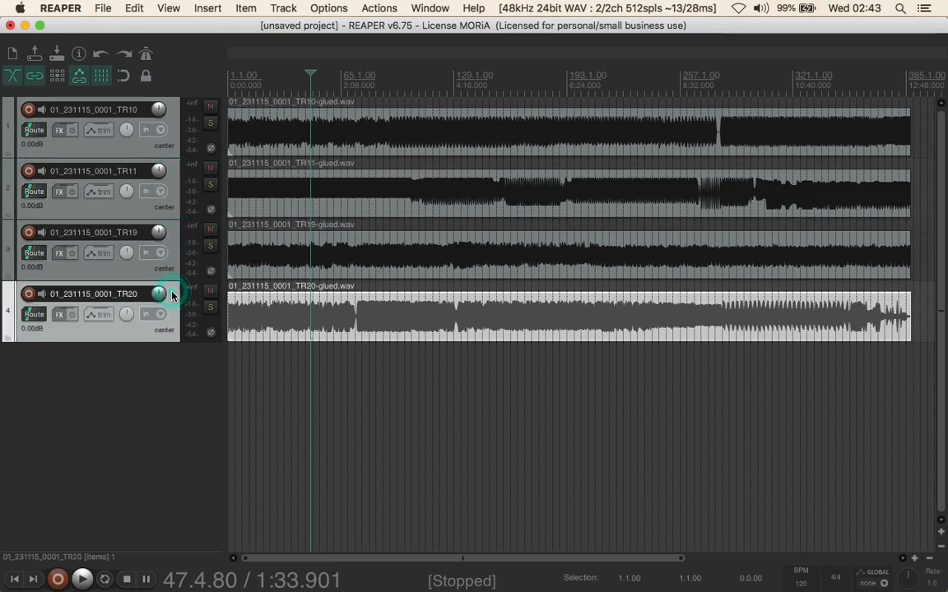
Step: Start saving the project under a new location and create a folder named stems inside 231115_0001
click(101, 10)
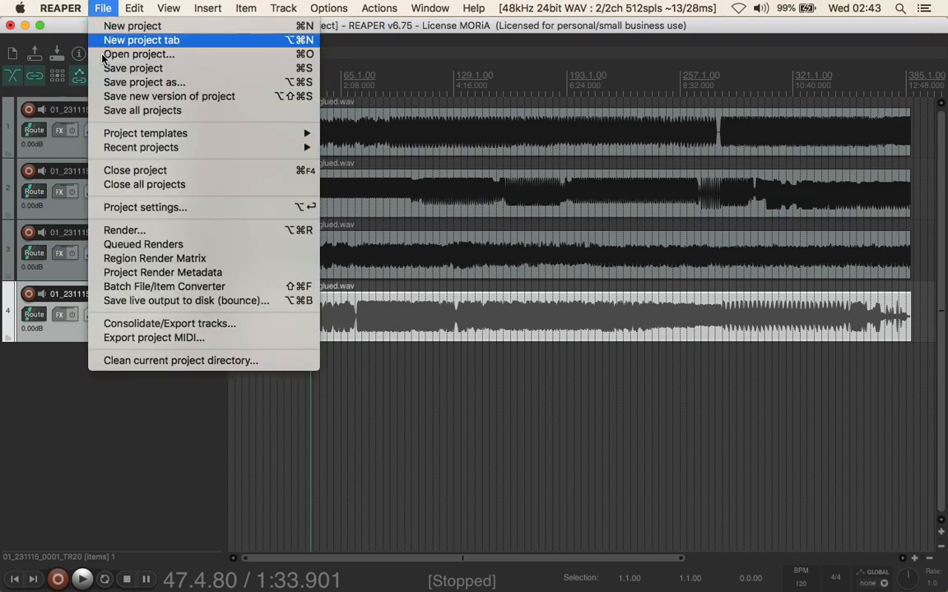
click(100, 84)
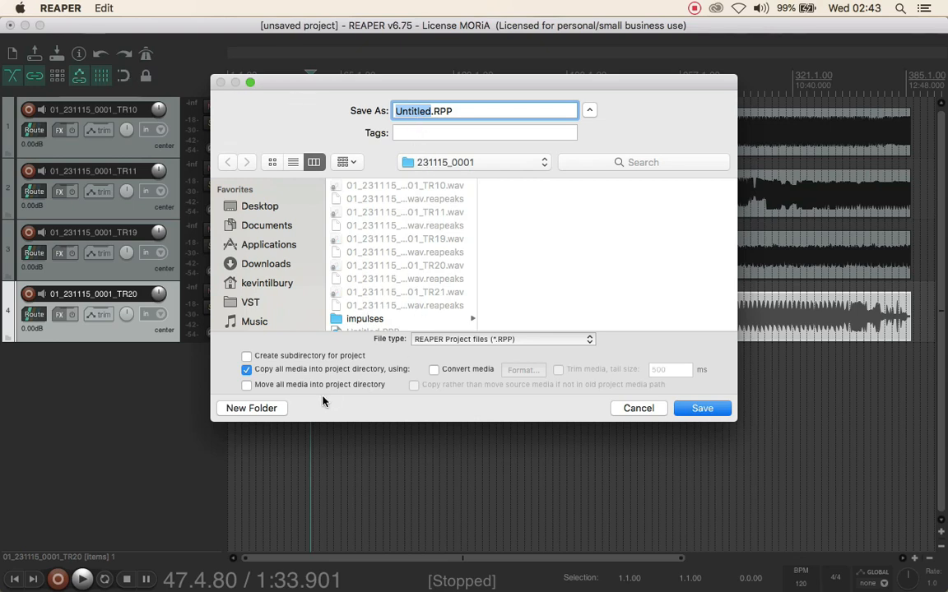
click(277, 409)
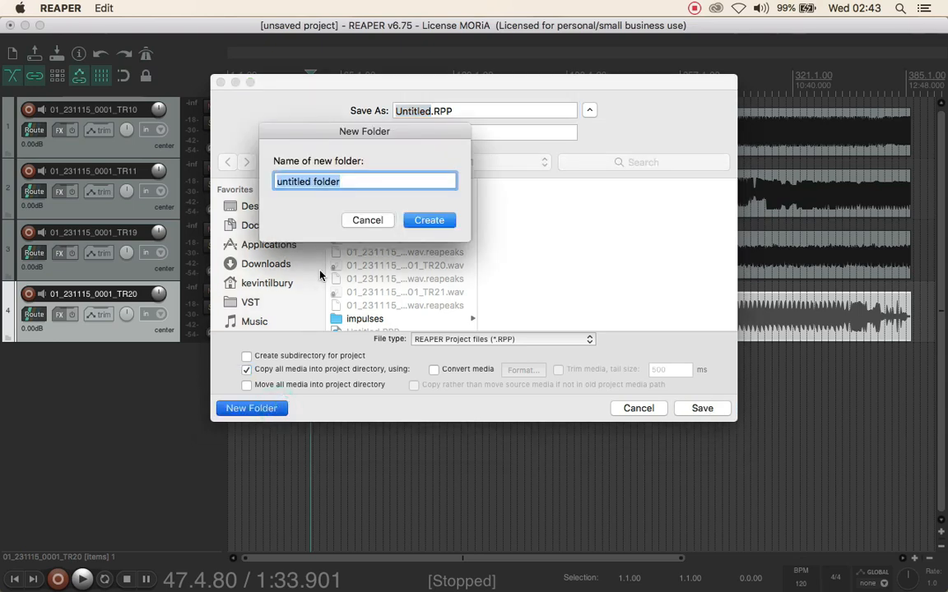
text(s)
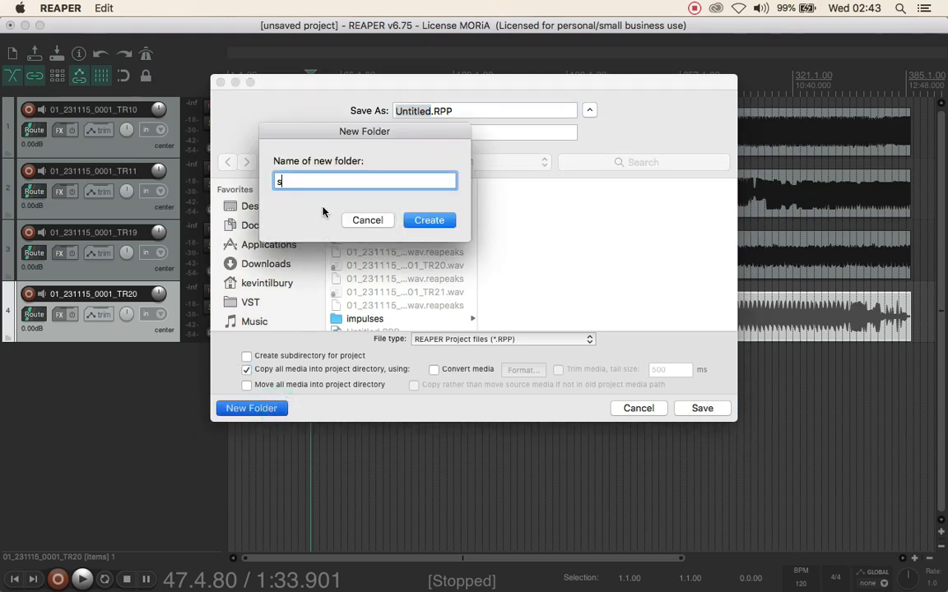
text(tems)
click(423, 221)
Step: Save the project as Untitled.RPP in the stems folder, moving all media into the project directory
click(387, 325)
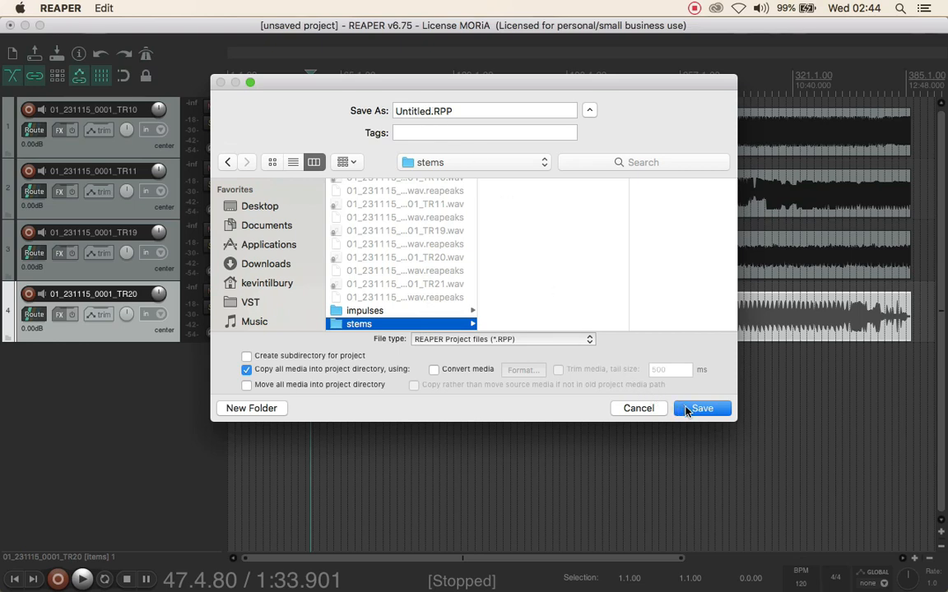
click(248, 384)
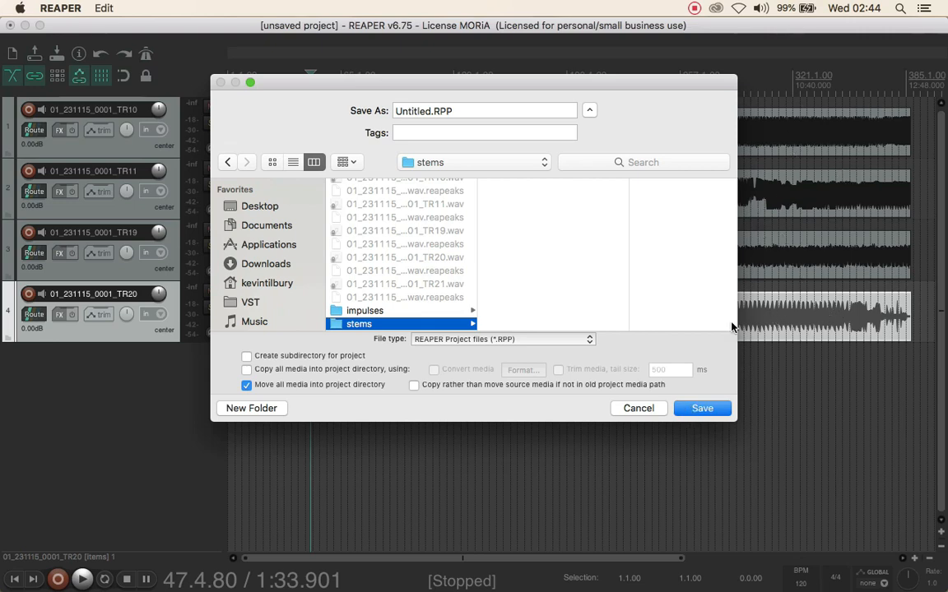
click(697, 409)
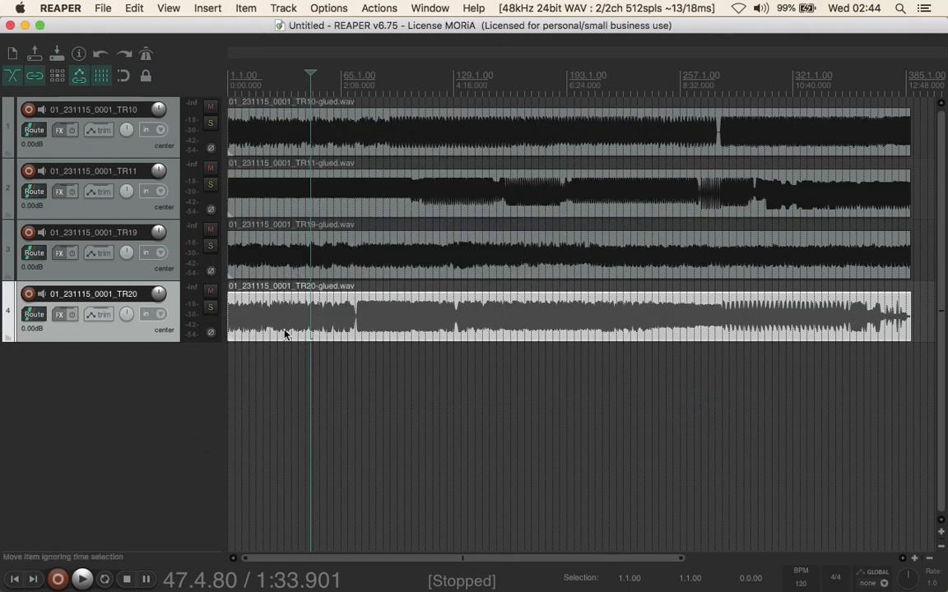
Step: Set up a render of track TR10 with Selected tracks (stems) as the source, and open the sample rate choices
click(174, 124)
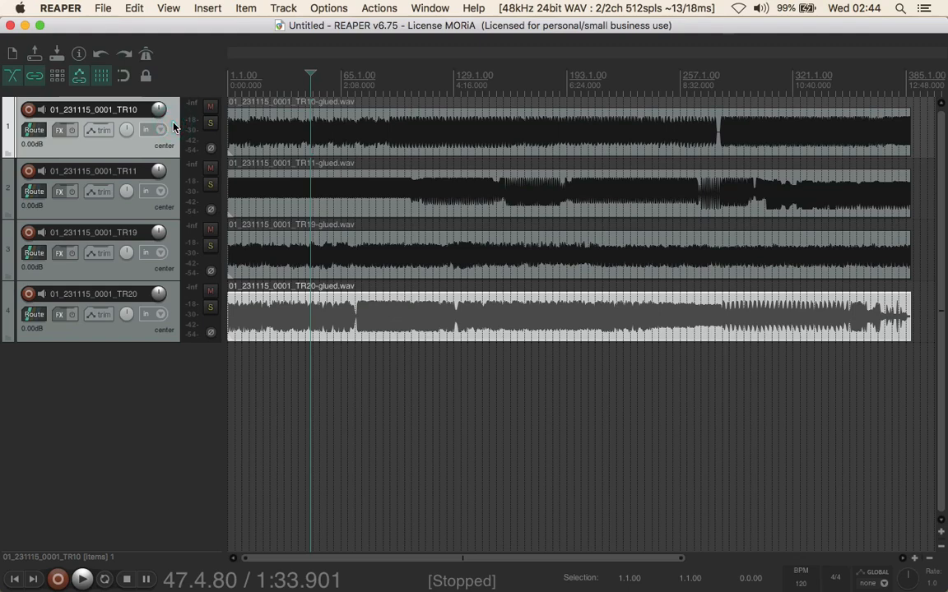
click(103, 12)
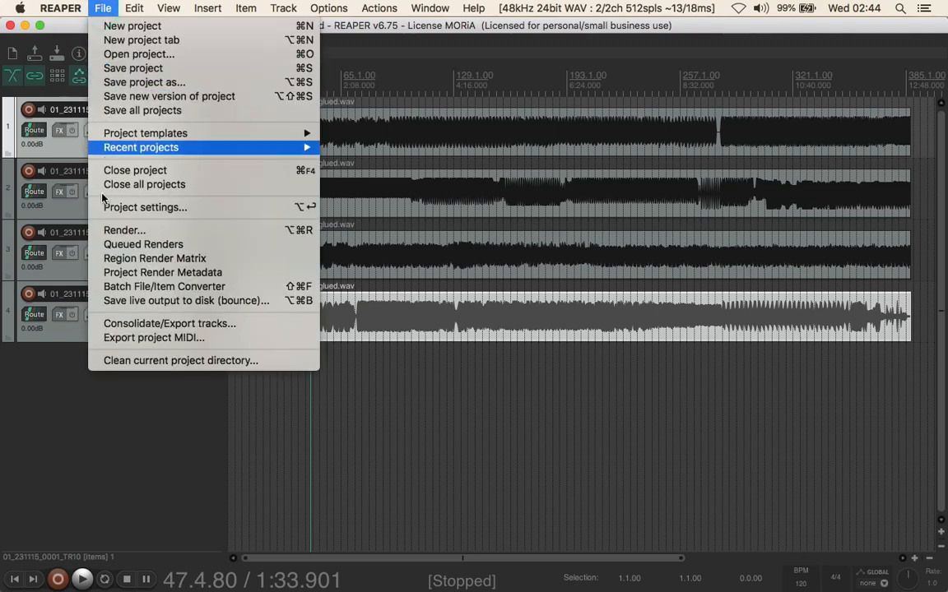
click(108, 231)
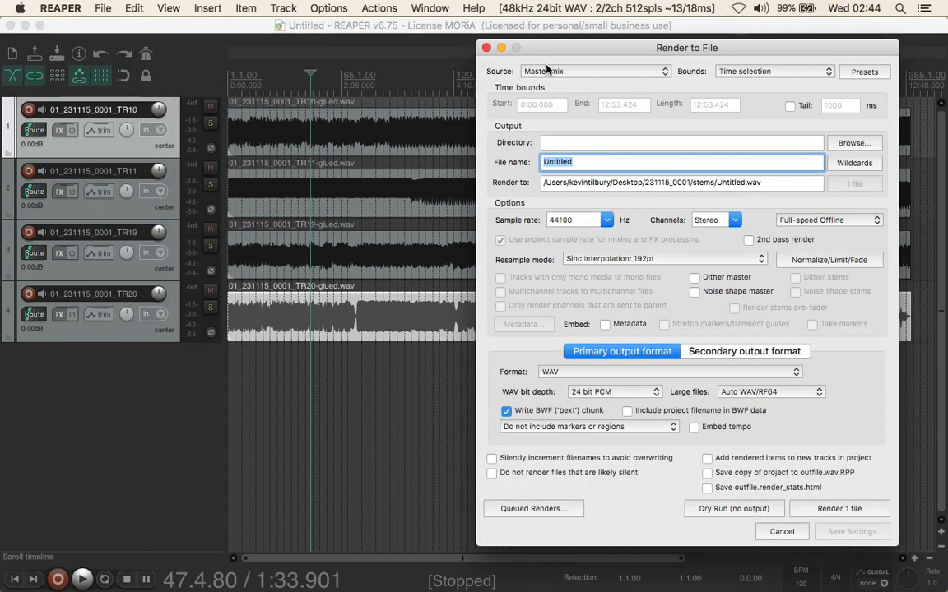
click(547, 70)
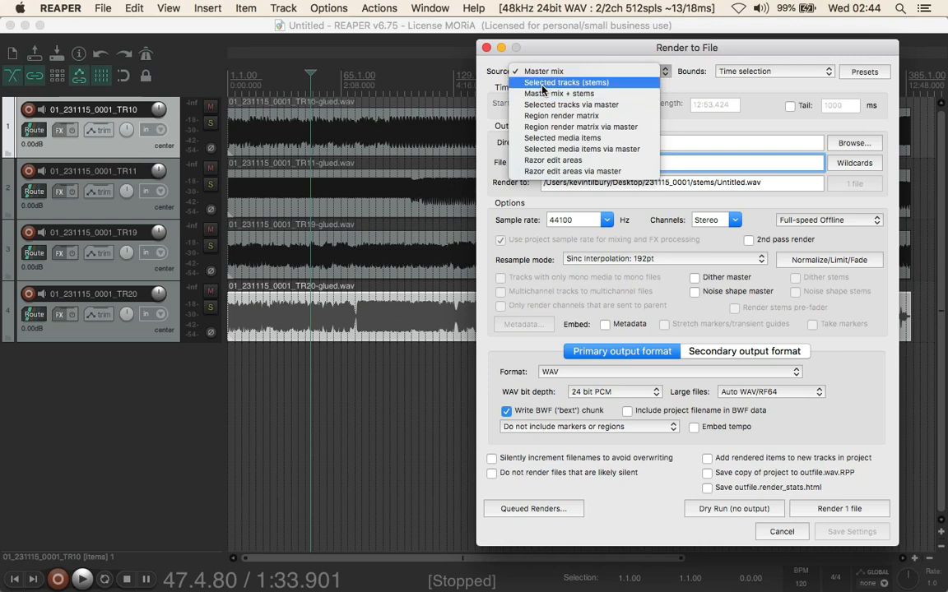
click(543, 84)
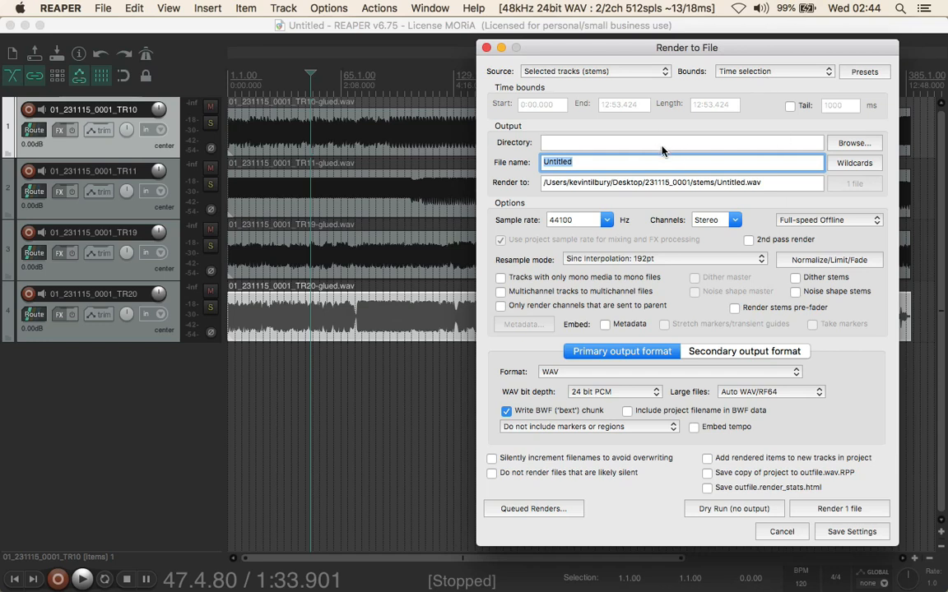
click(610, 223)
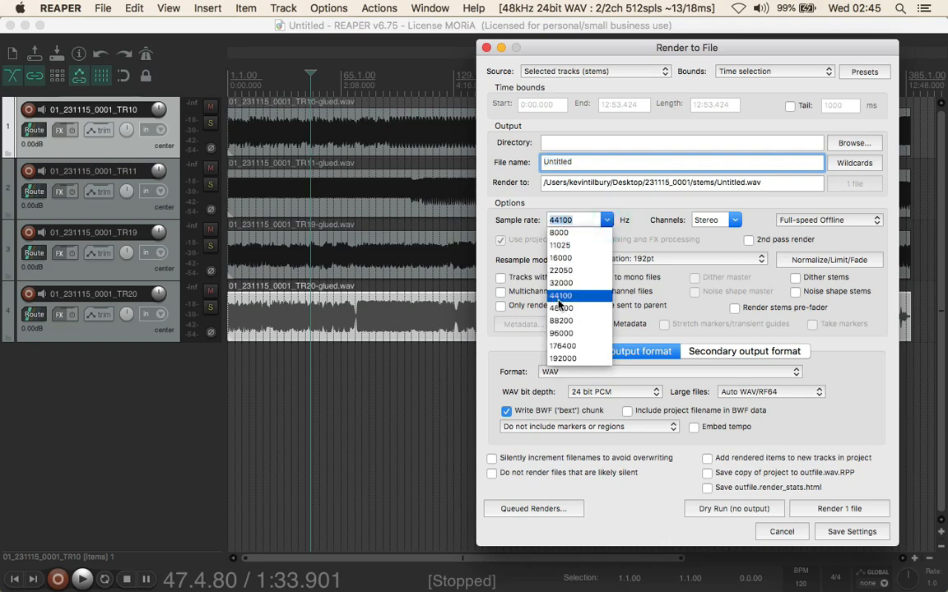